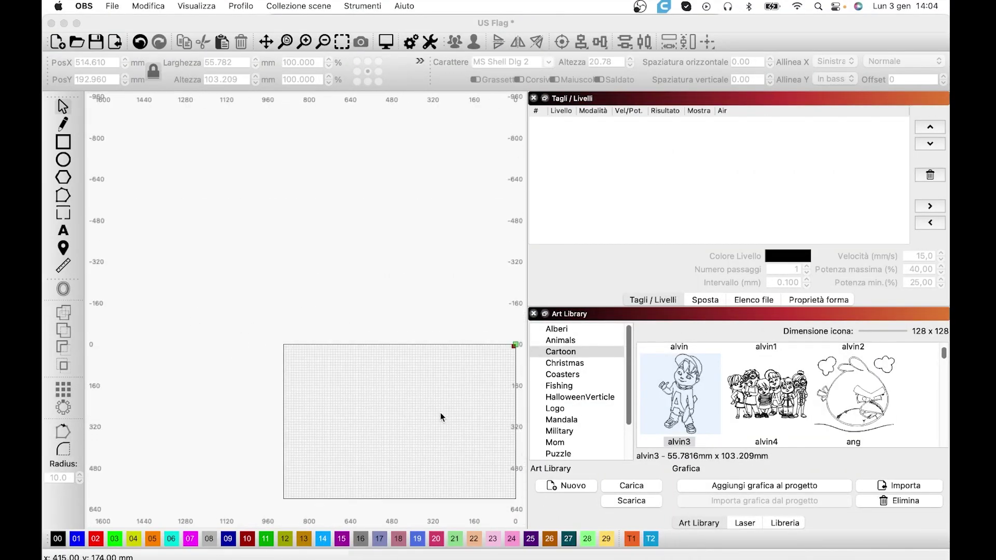
Centre the work area and cycle through the laser, material library and art library panels.
mouse_move(402, 415)
middle_down()
mouse_move(350, 405)
mouse_move(362, 386)
middle_up()
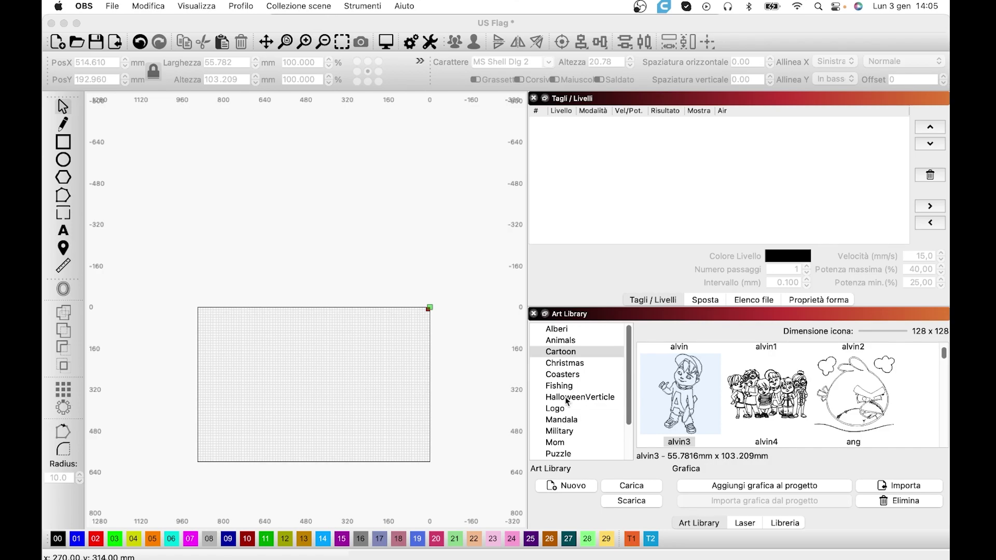
scroll(567, 399, down, 2)
scroll(569, 395, up, 2)
click(309, 150)
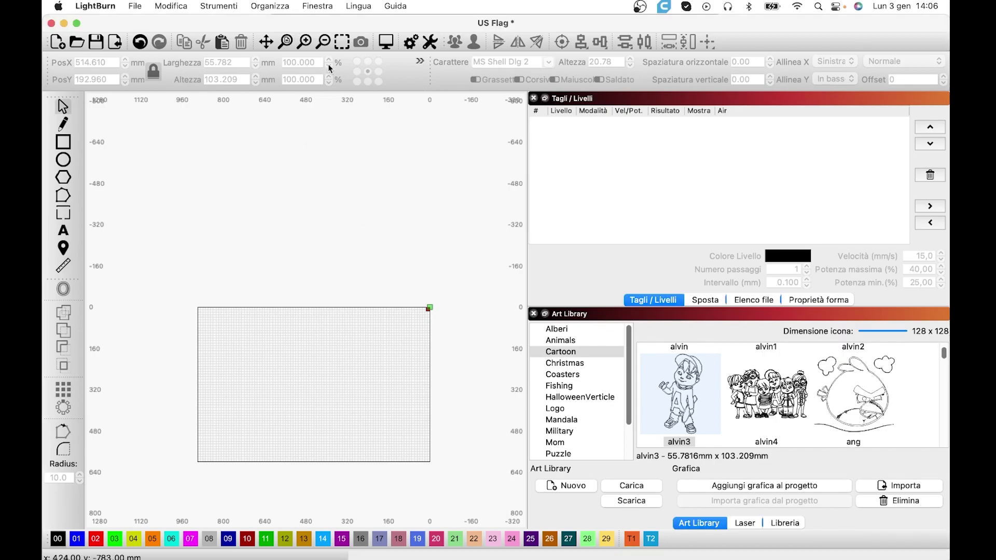
click(317, 6)
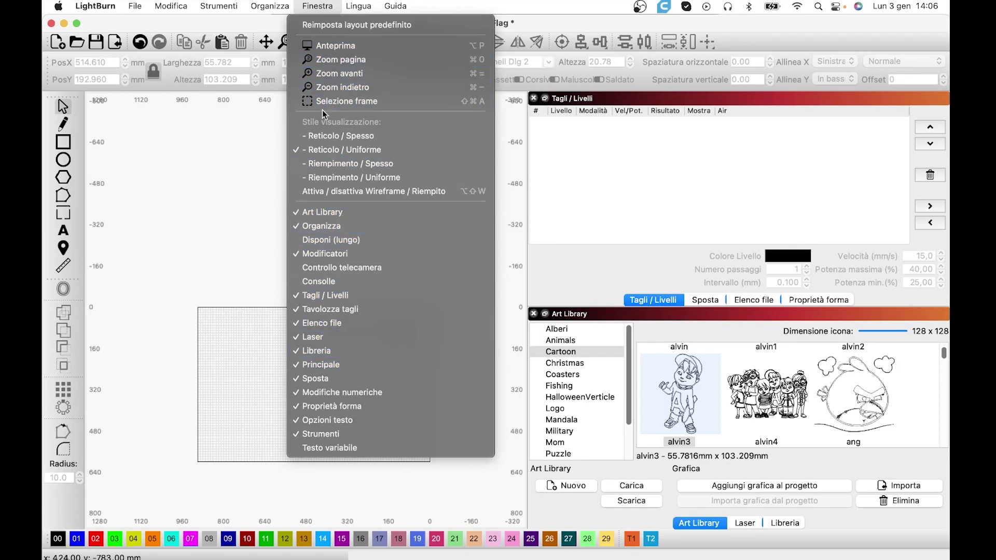
click(260, 164)
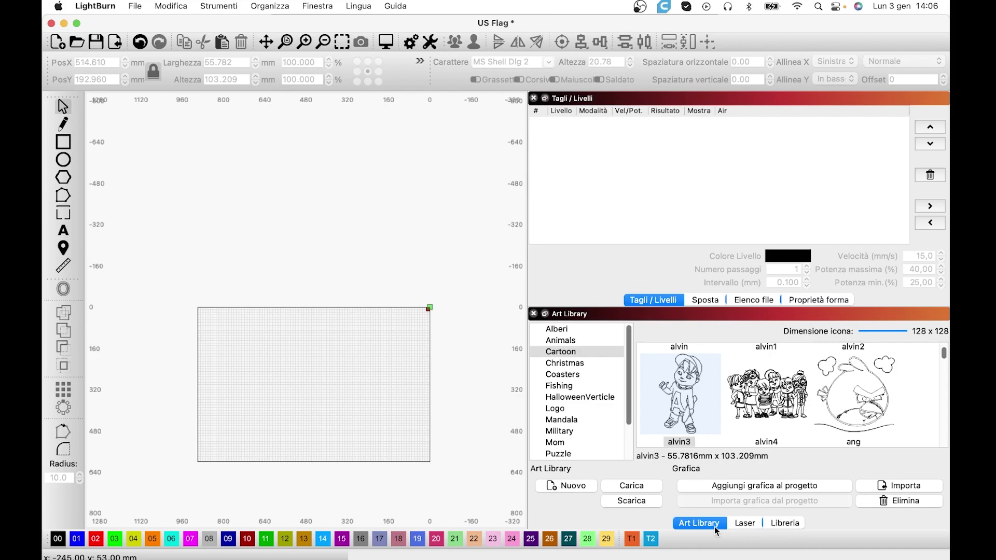
click(737, 524)
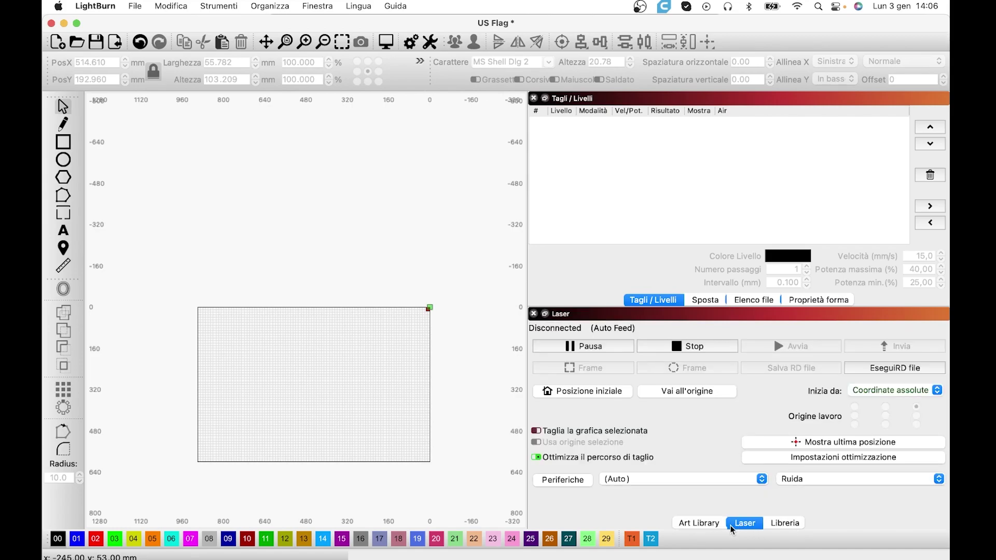
click(716, 525)
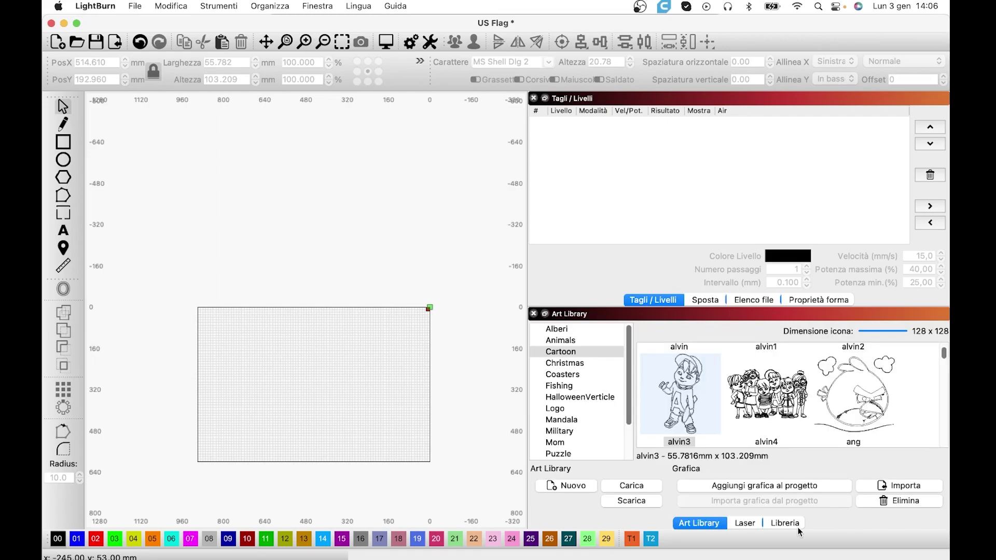
click(792, 525)
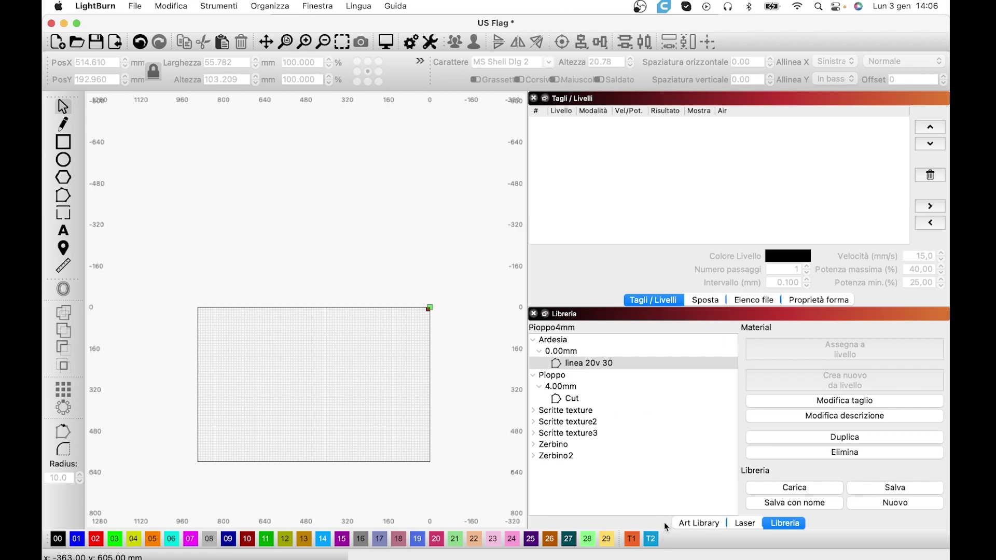
click(687, 524)
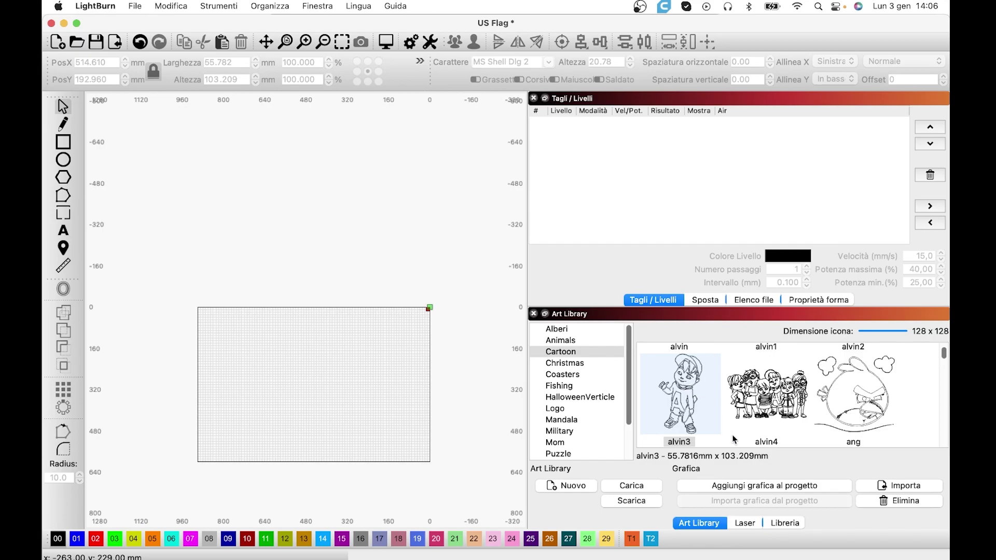
Add the alvin3 cartoon from the Art Library and place it lower in the work area.
click(757, 486)
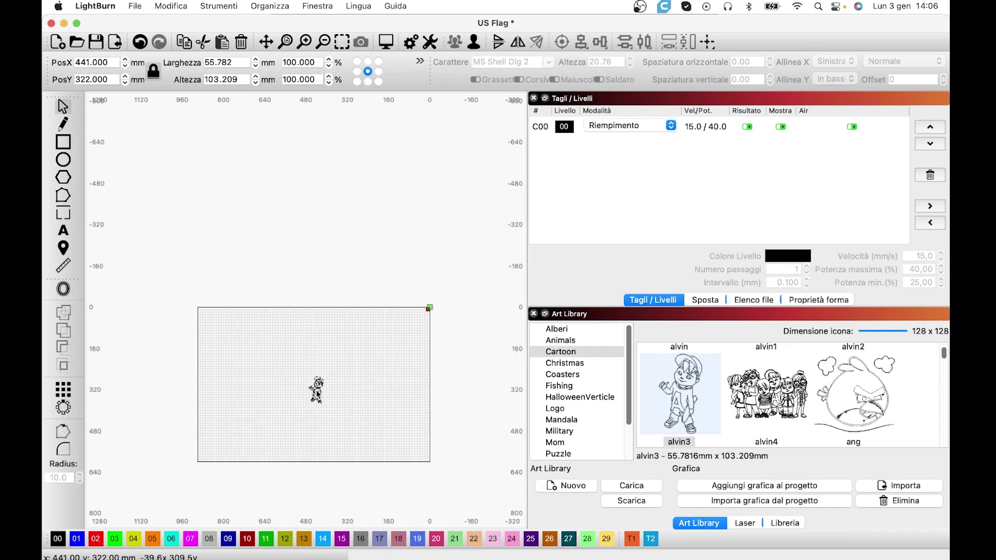
click(315, 389)
scroll(320, 390, up, 3)
scroll(320, 390, up, 3)
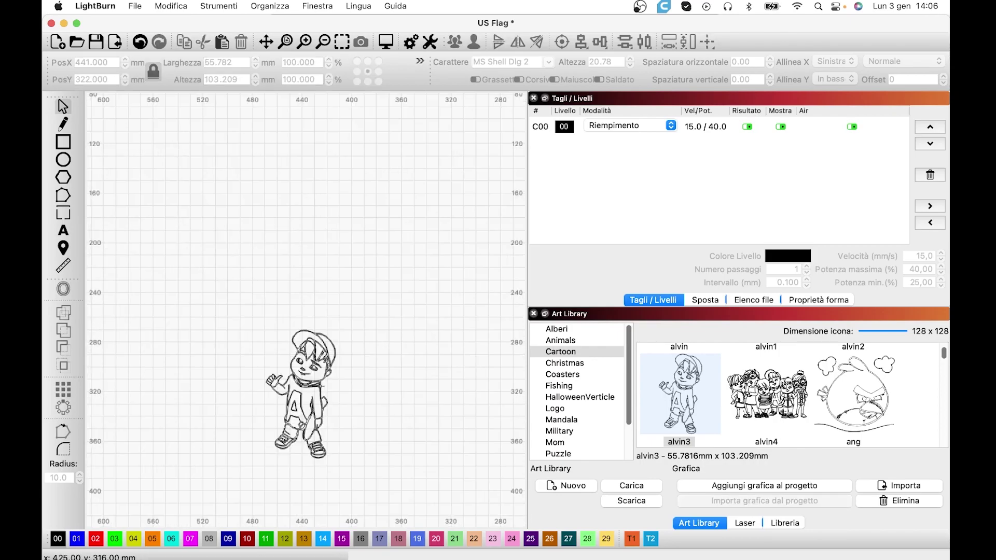
Assign the Ardesia linea 20v 30 material settings to the cartoon's layer C00.
click(793, 523)
key(super+a)
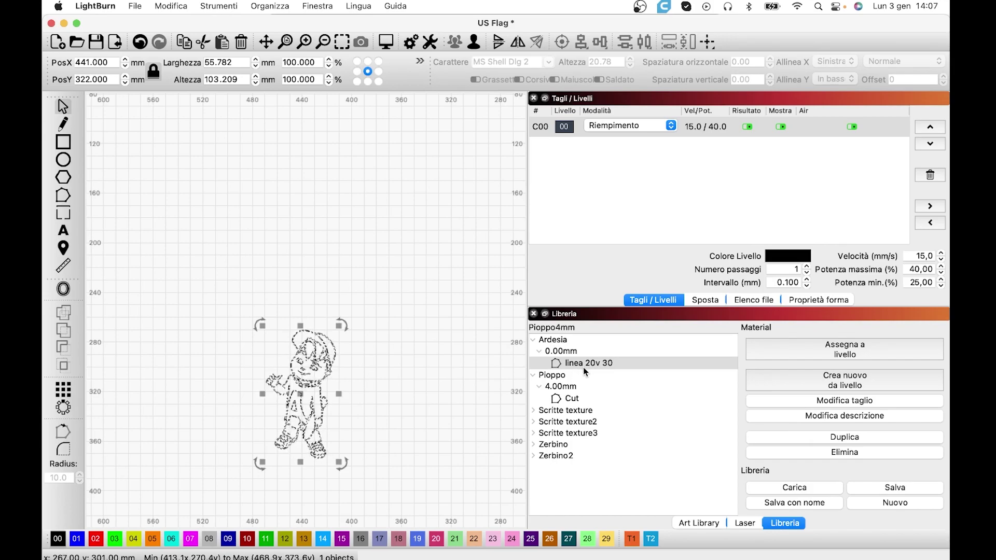
click(818, 347)
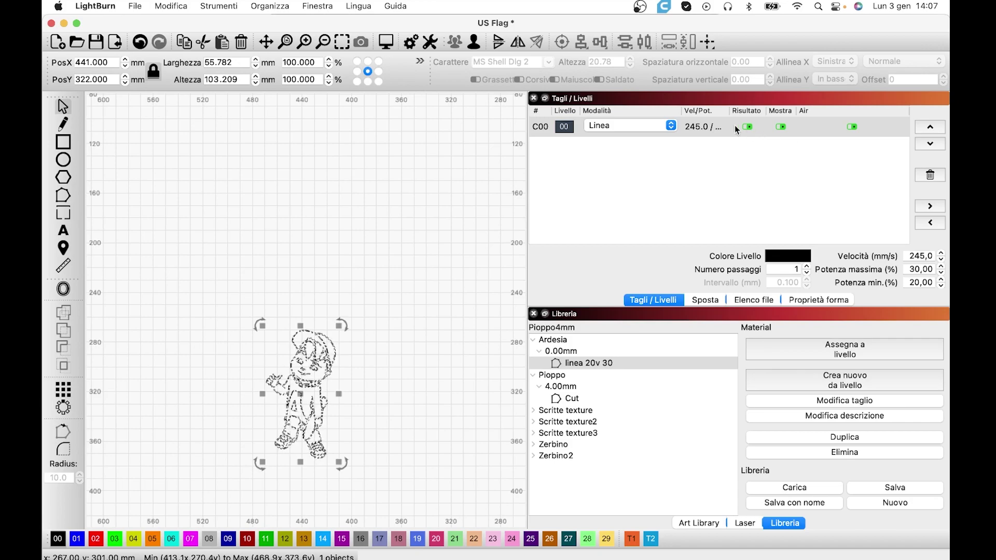
mouse_move(729, 112)
mouse_down()
mouse_move(768, 120)
mouse_move(756, 122)
mouse_up()
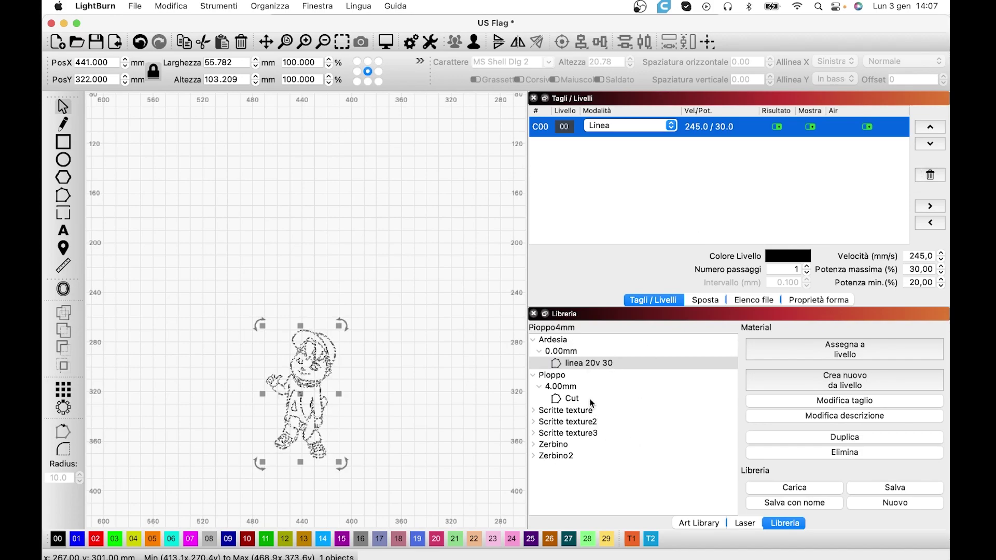
Preview the alvin3 cartoon's cut paths, close the preview, and go back to the Art Library.
click(385, 43)
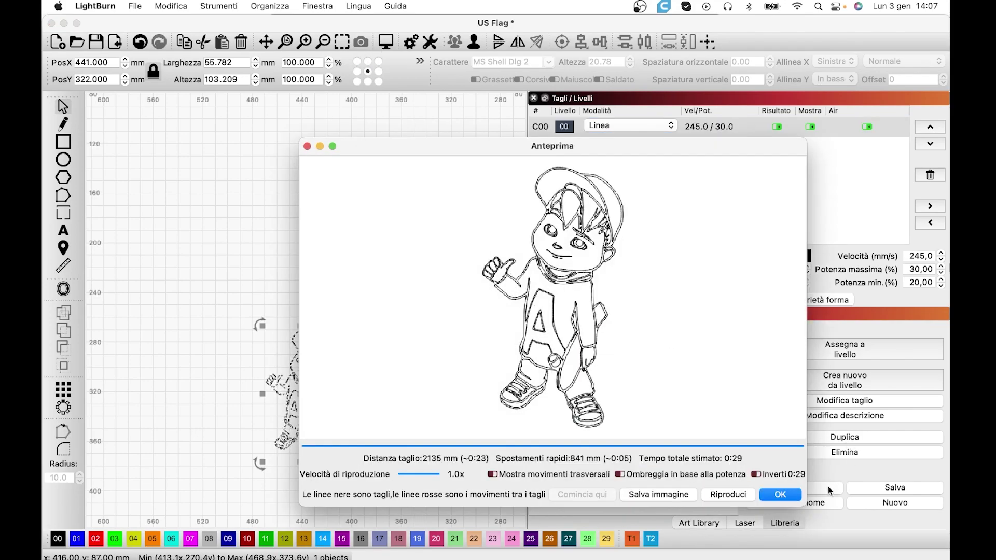
click(781, 494)
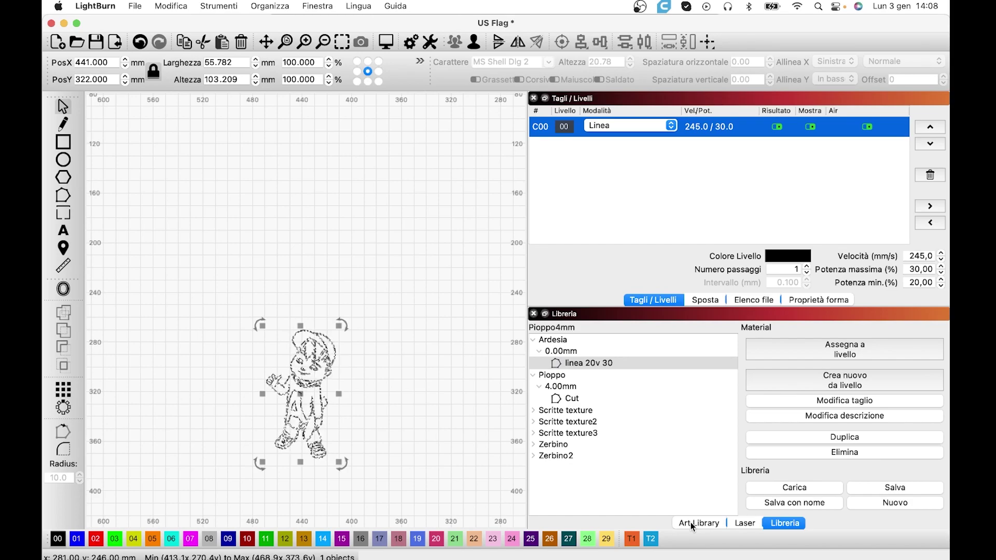
click(690, 521)
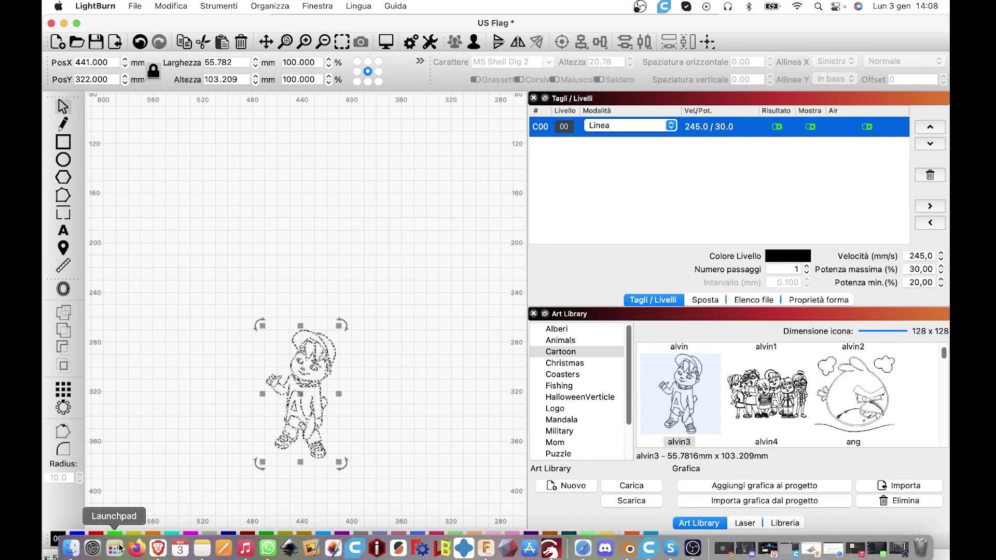
click(73, 545)
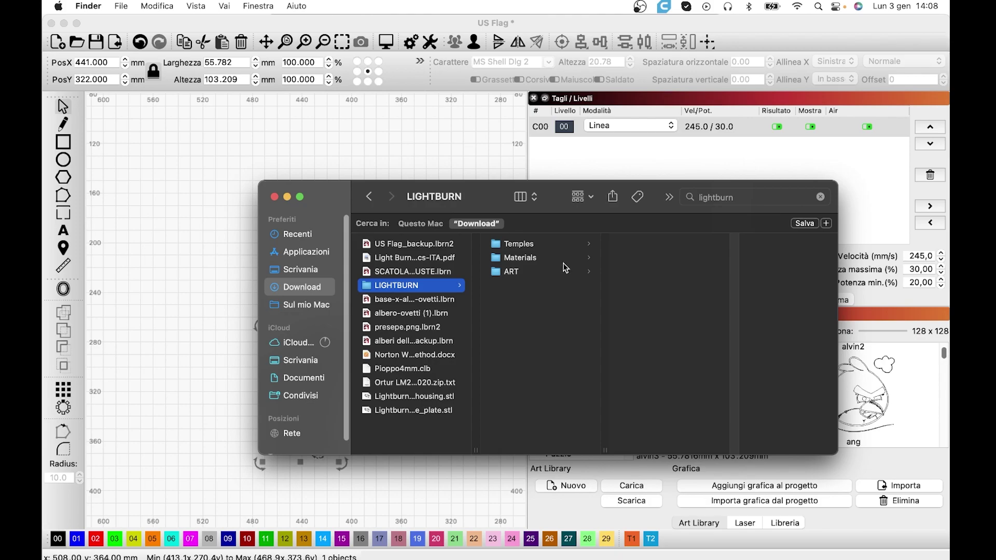
click(564, 274)
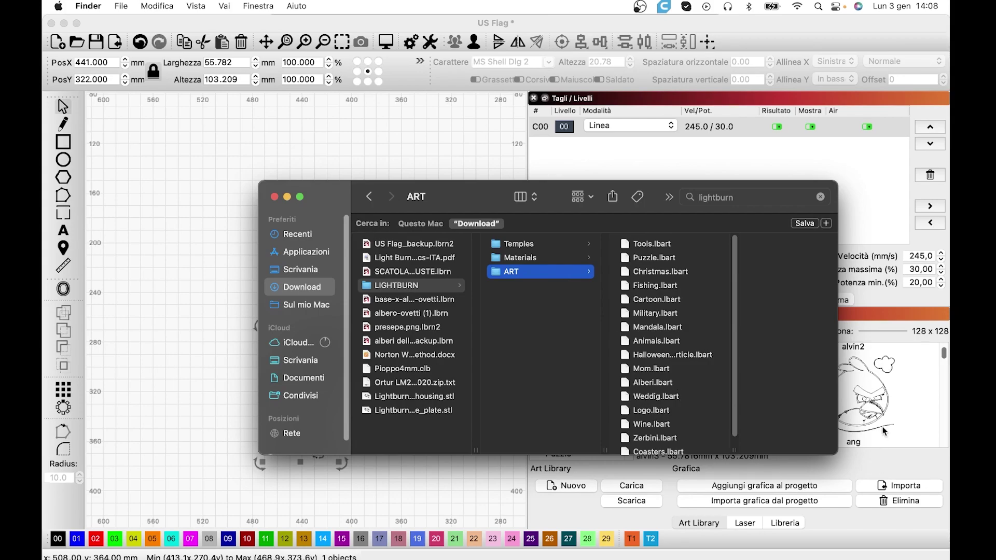
click(565, 260)
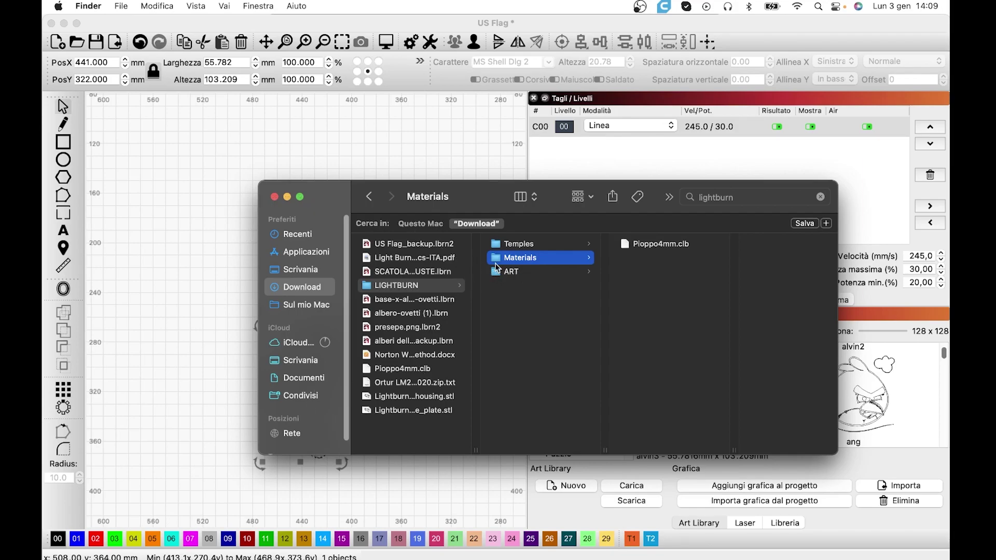
click(201, 313)
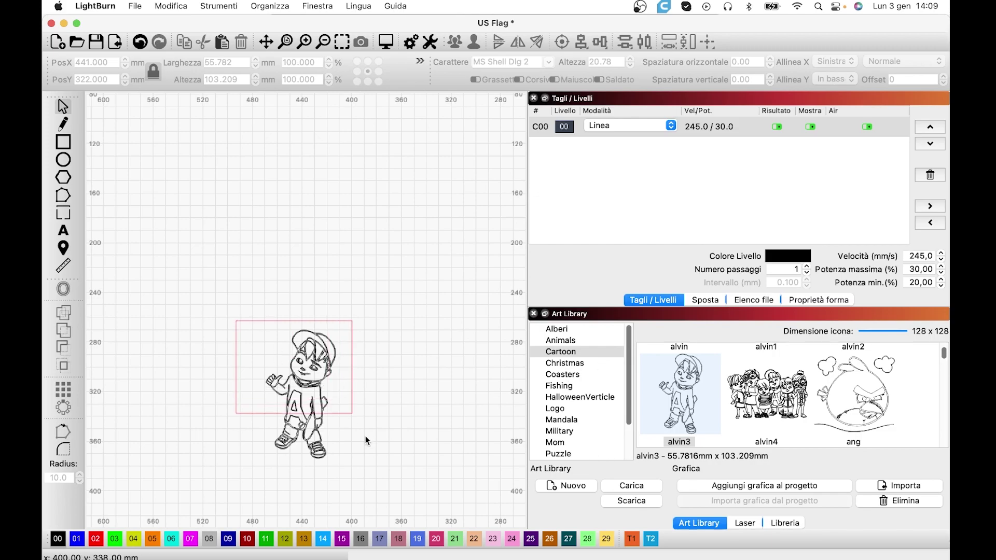
Marquee-select the entire alvin3 cartoon and delete it from the canvas.
drag(235, 325, 379, 463)
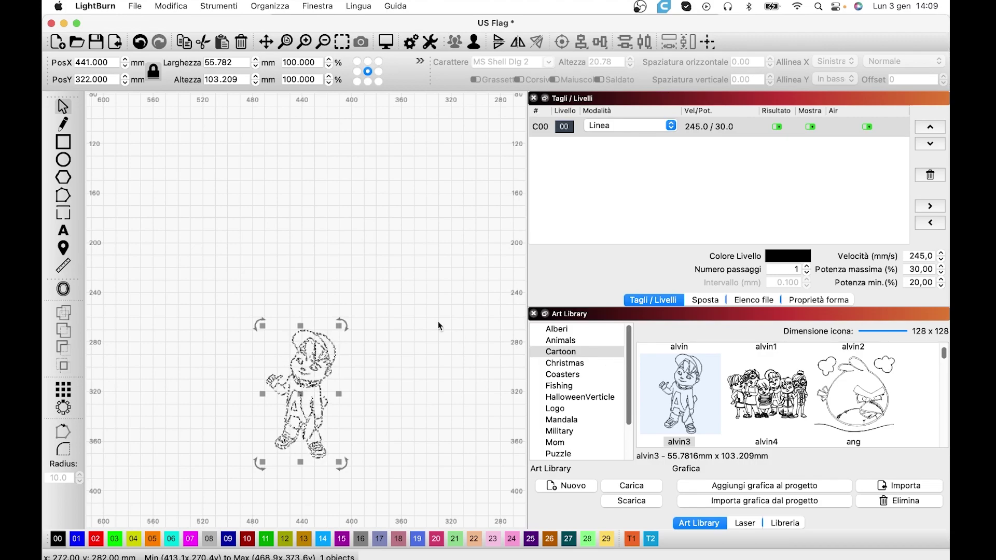
scroll(827, 420, down, 2)
scroll(828, 415, down, 5)
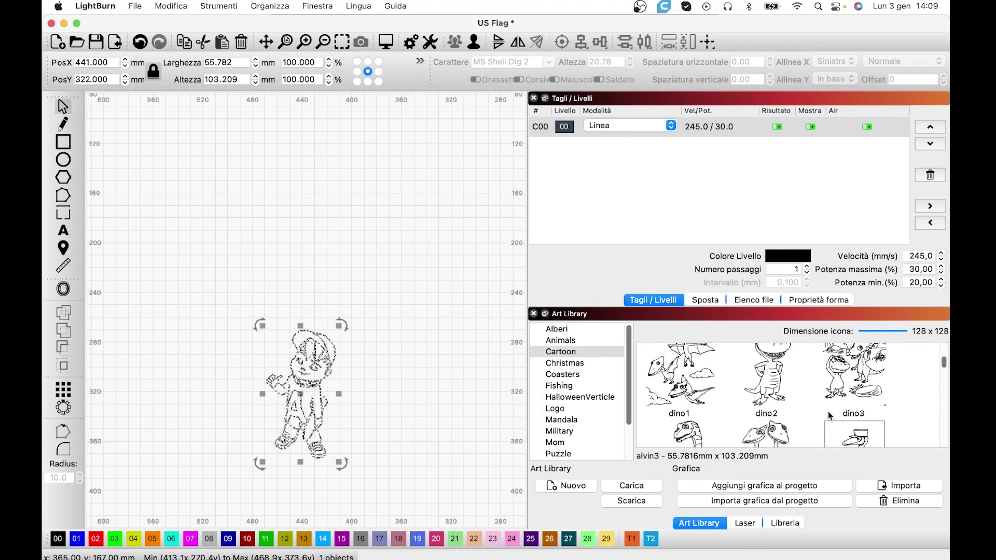
scroll(825, 412, down, 5)
scroll(814, 409, down, 5)
scroll(803, 407, down, 3)
scroll(799, 407, down, 3)
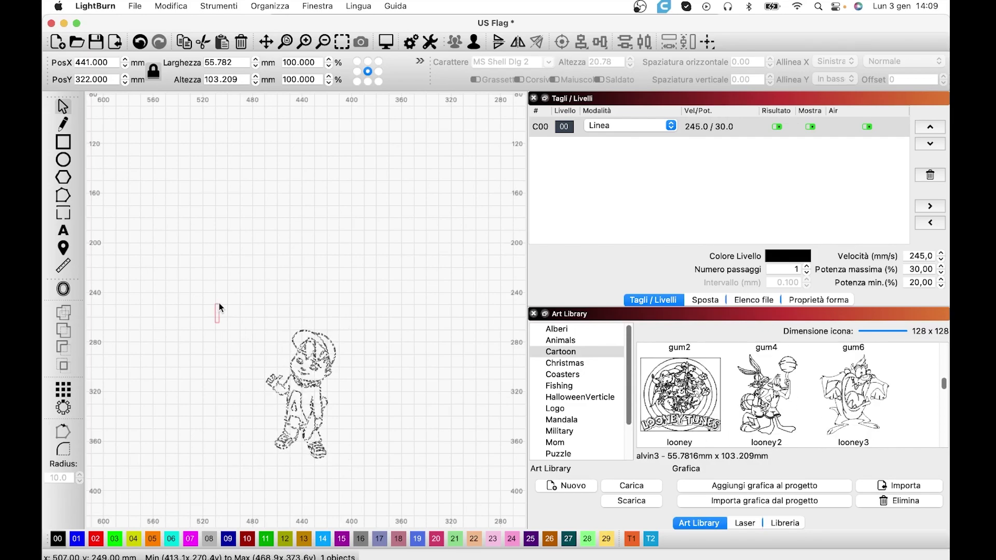
drag(219, 285, 379, 474)
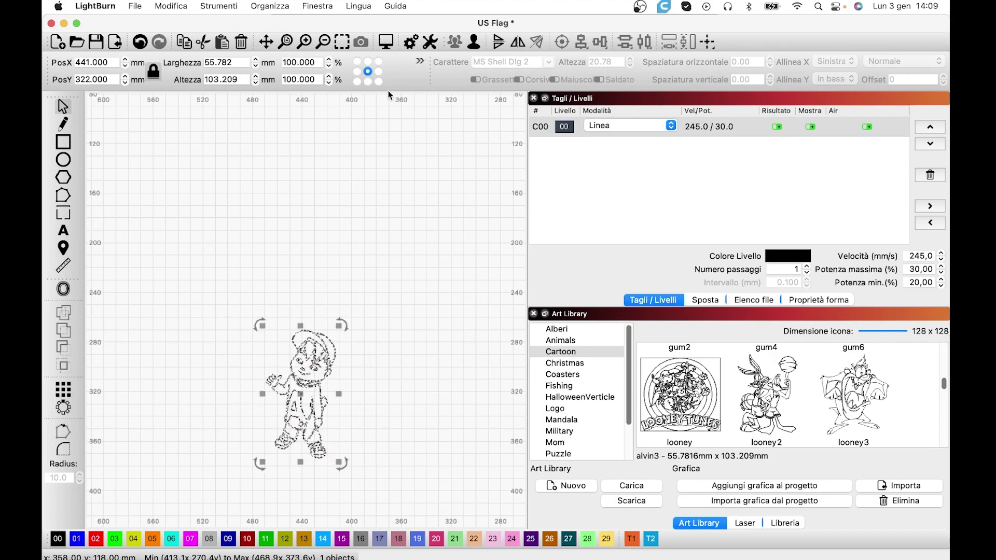
click(243, 46)
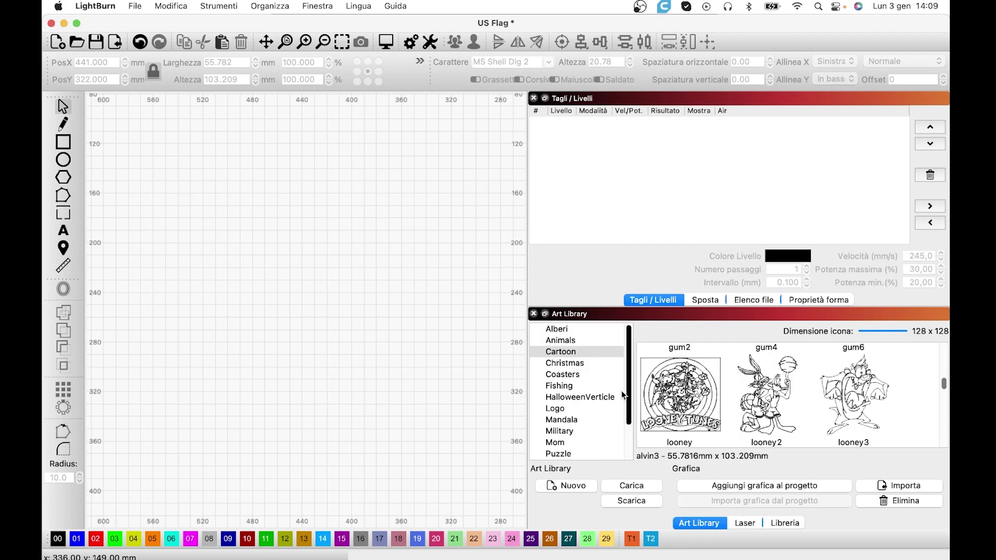
Create a new art library file named 'Prova' in the LIGHTBURN ART folder.
click(583, 491)
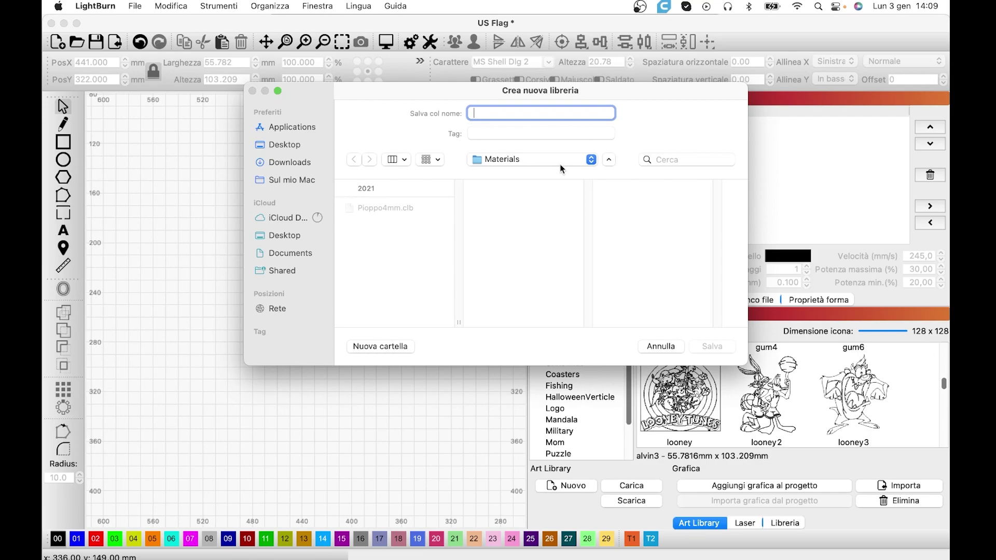
click(590, 161)
click(571, 175)
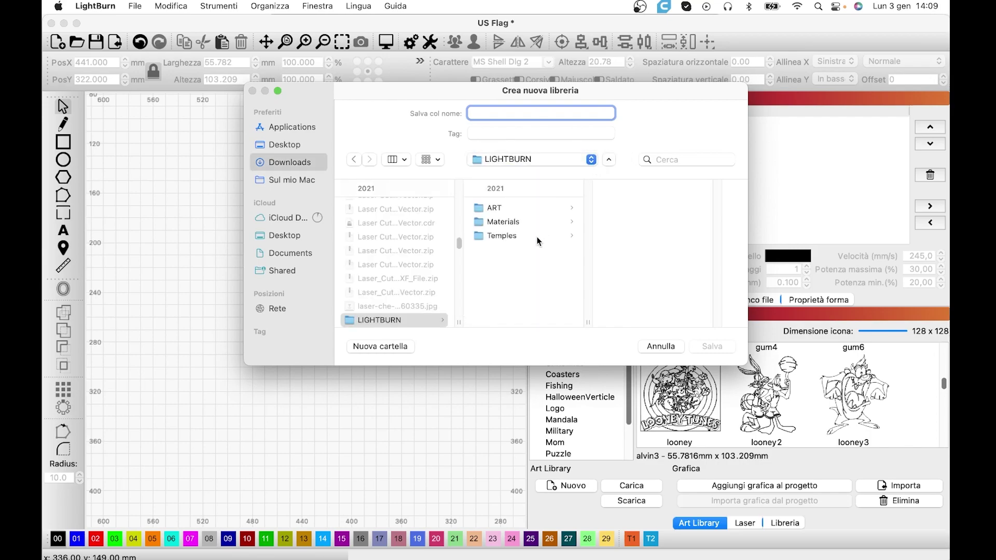
click(546, 208)
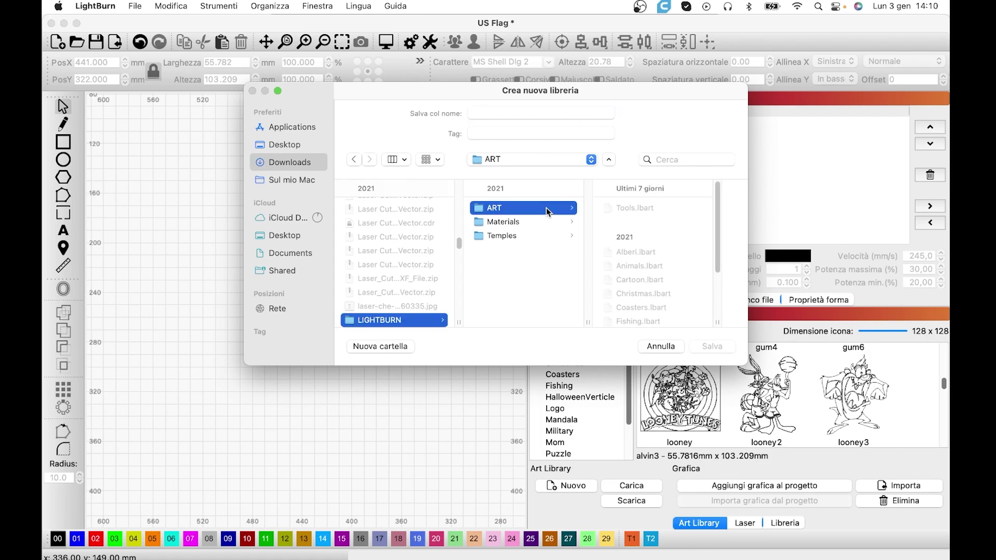
click(526, 113)
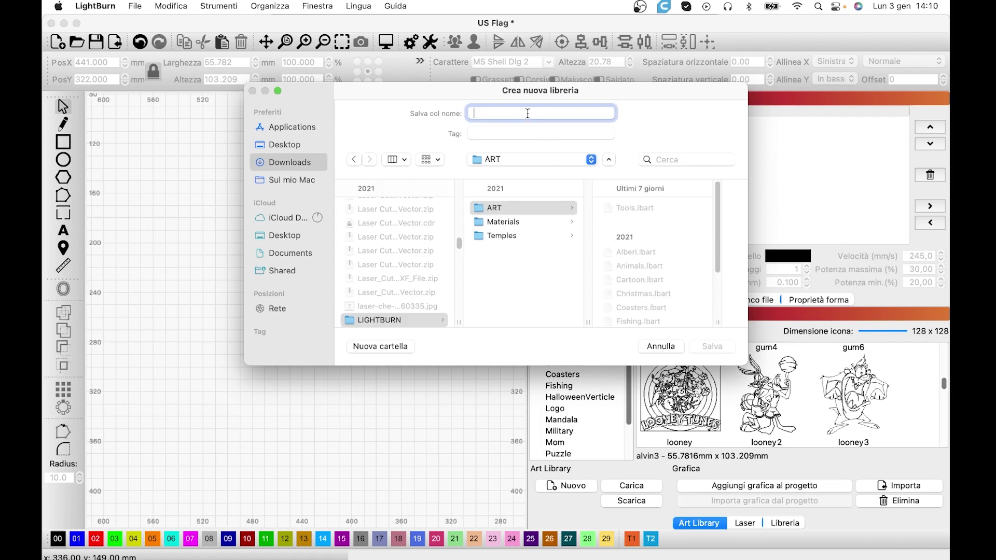
text(gjgj)
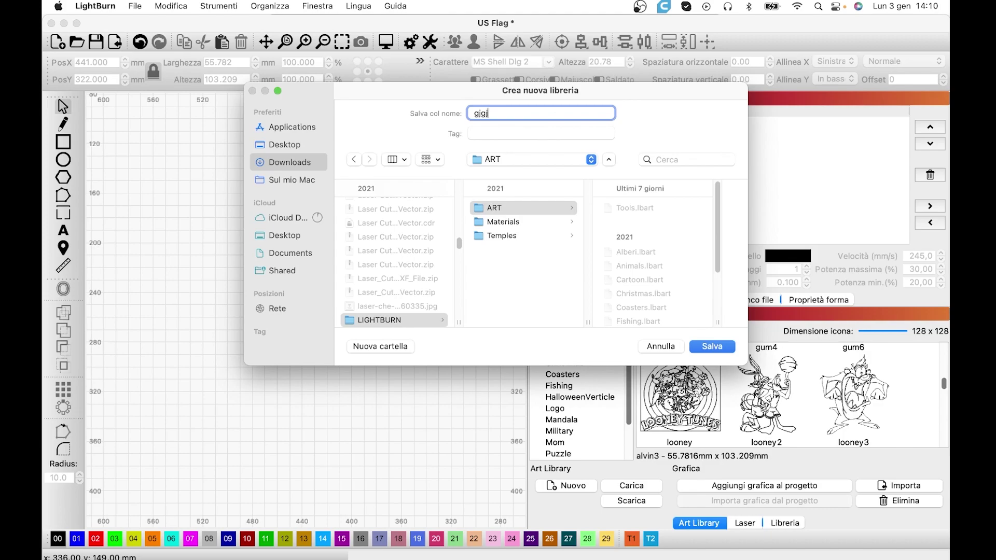
key(BackSpace)
key(BackSpace)
key(BackSpace)
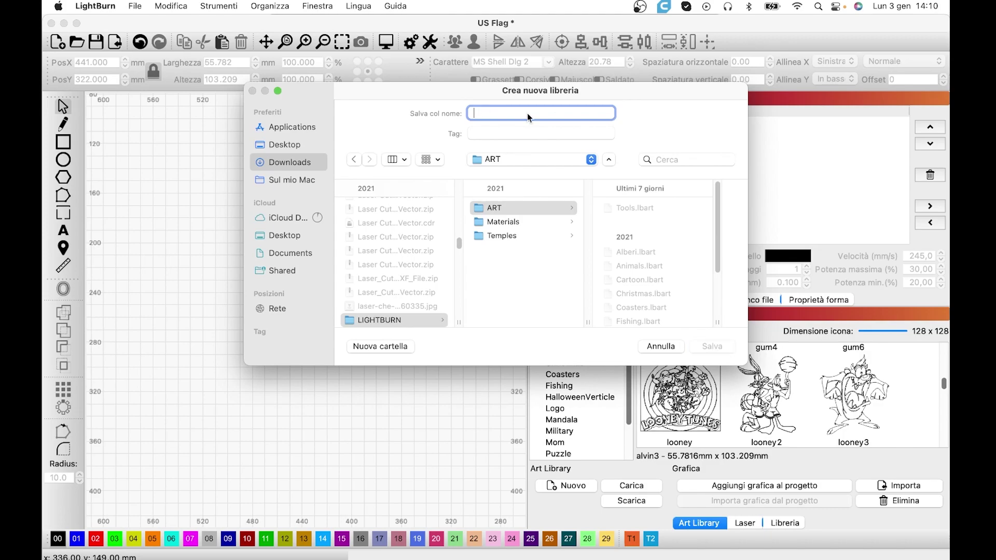
text(Prova)
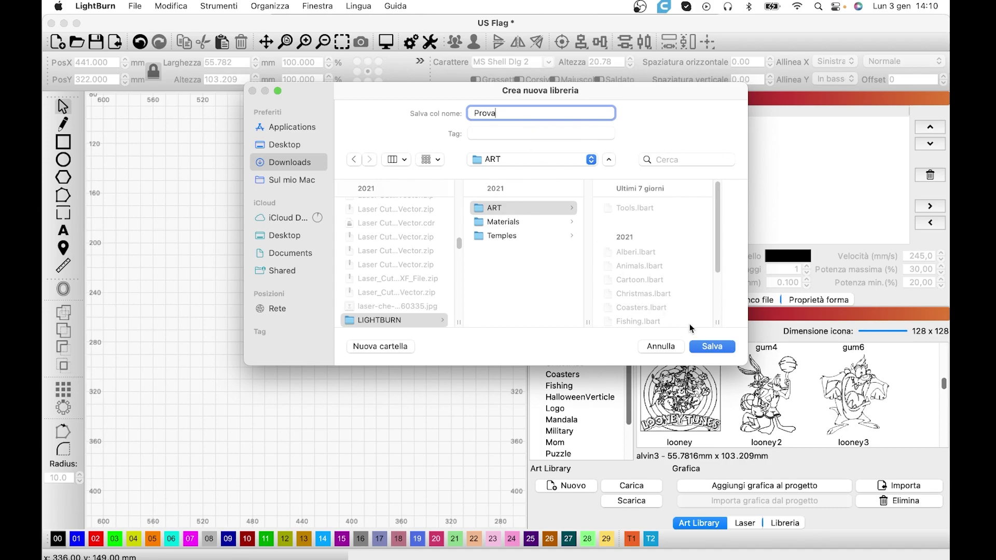
click(712, 348)
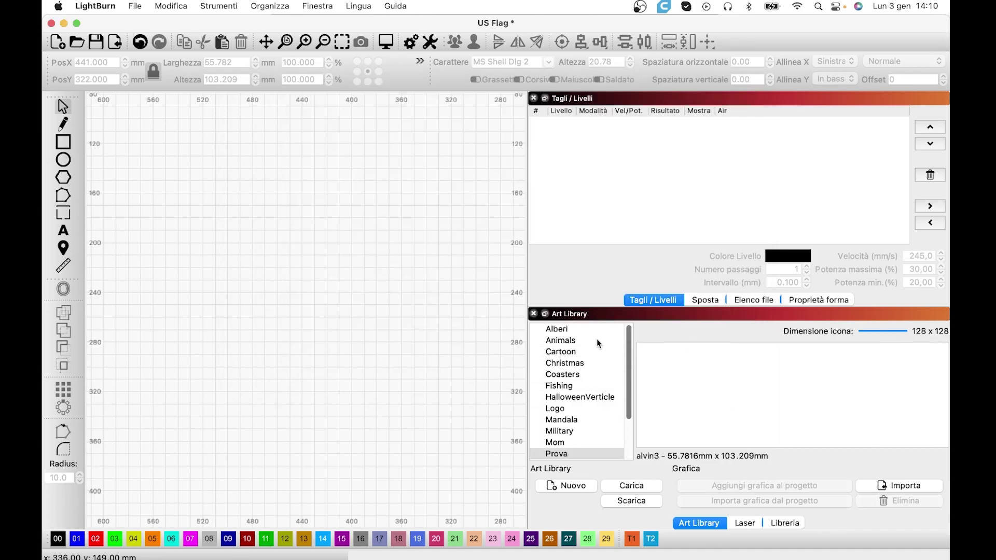
Browse Downloads to the Christmas cut-files f00010046 folder in the Open dialog.
scroll(585, 371, down, 3)
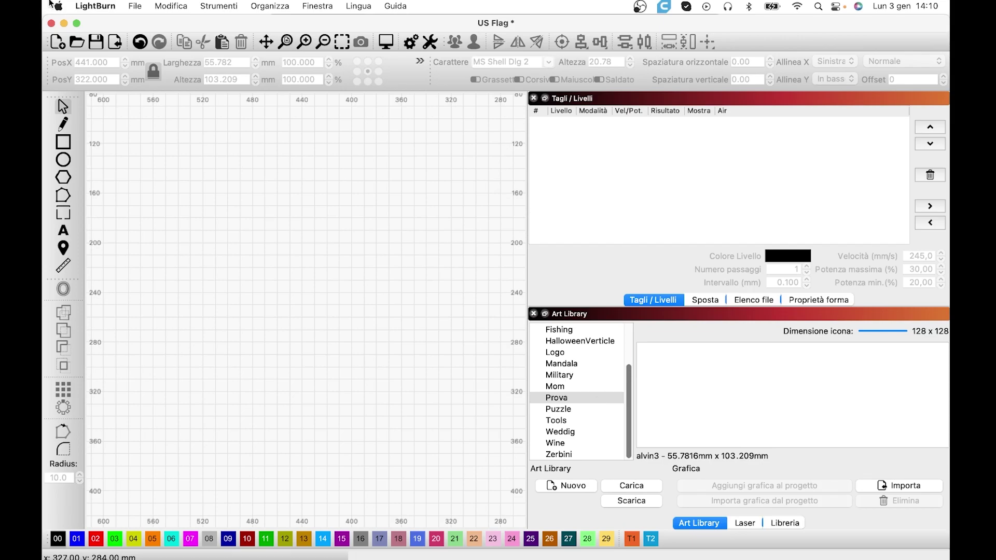
click(78, 42)
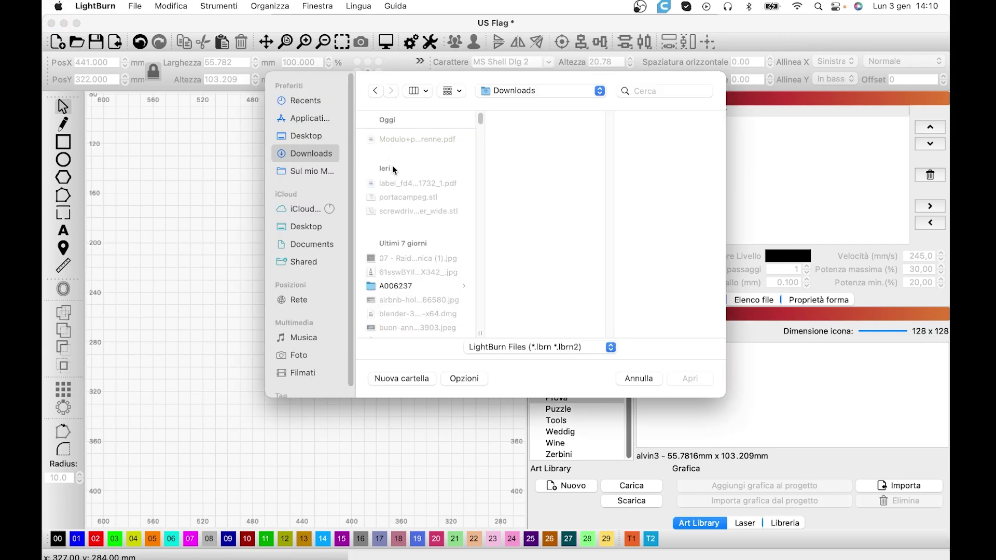
scroll(443, 236, down, 2)
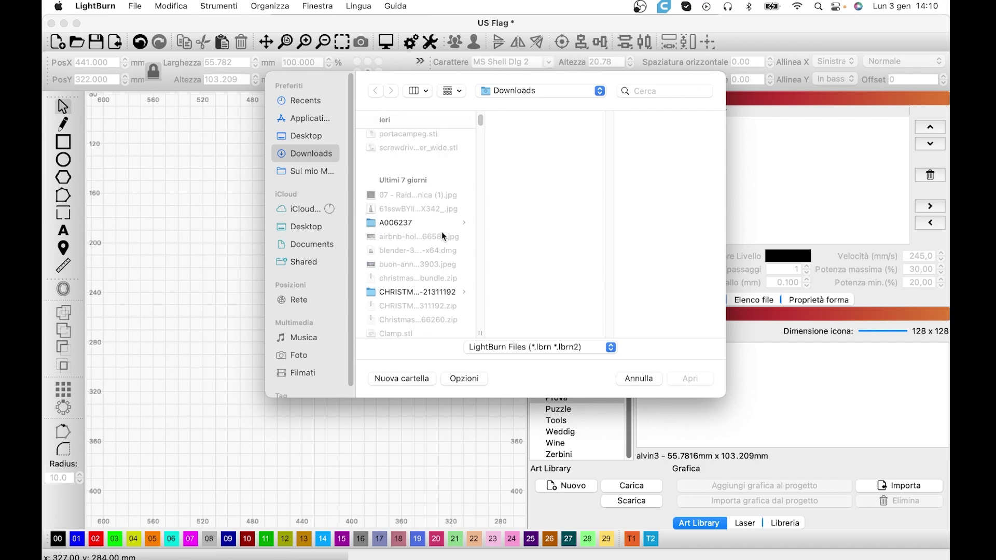
scroll(428, 248, down, 3)
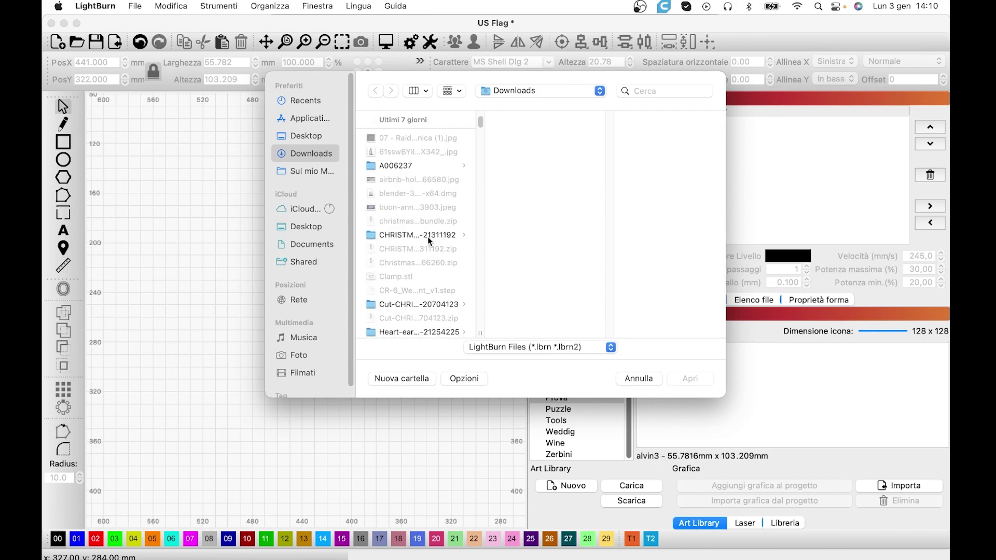
scroll(427, 236, down, 1)
click(425, 289)
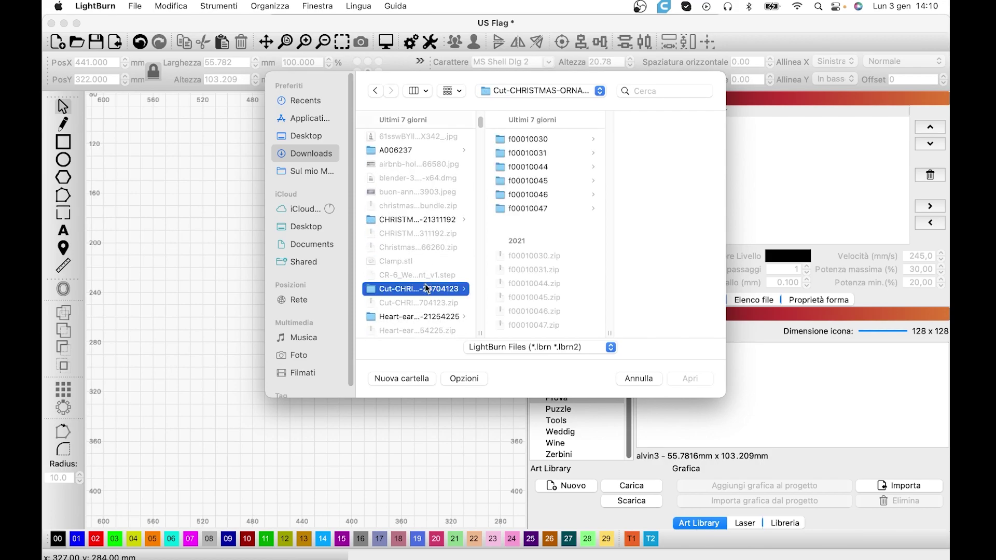
click(519, 195)
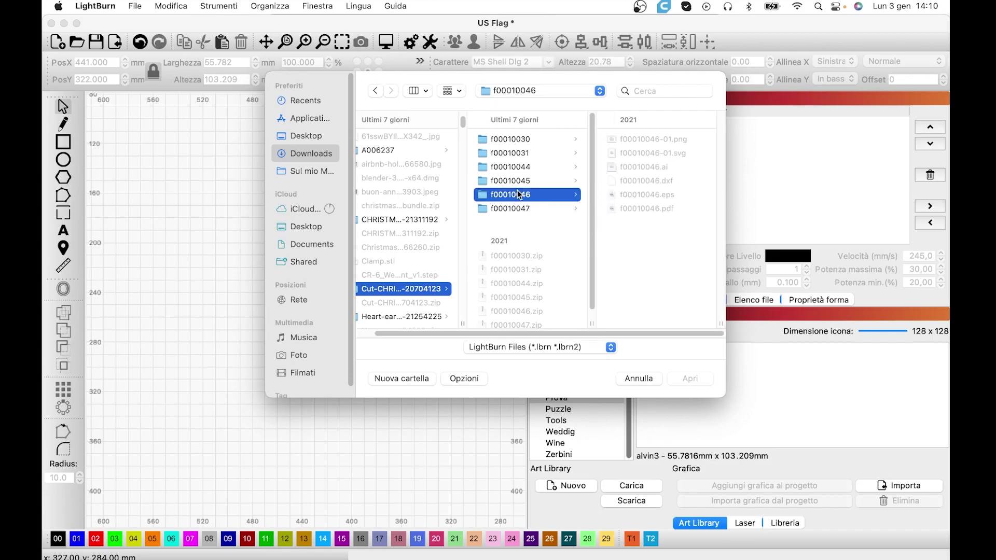
Show all supported file types, open f00010046.dxf, and zoom out to see it.
click(610, 347)
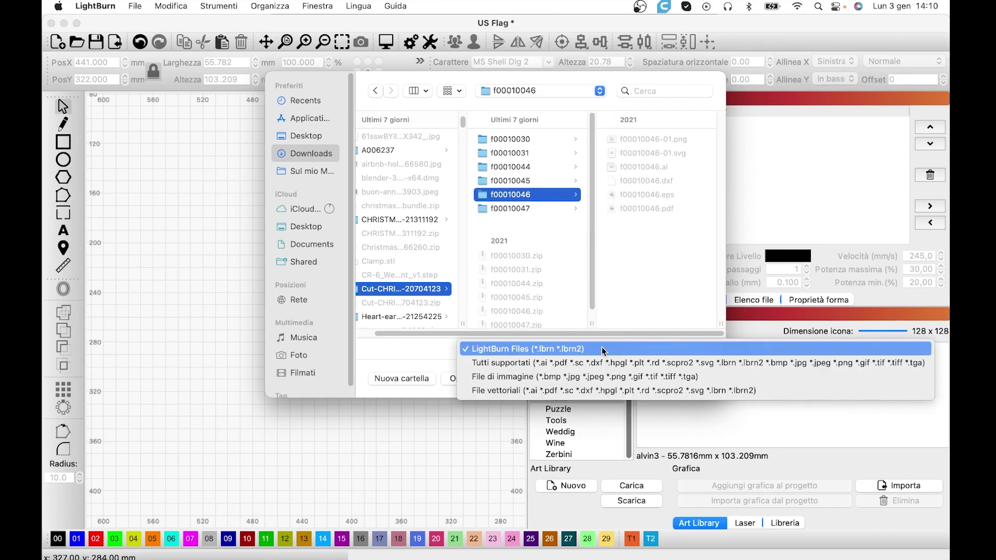
click(612, 358)
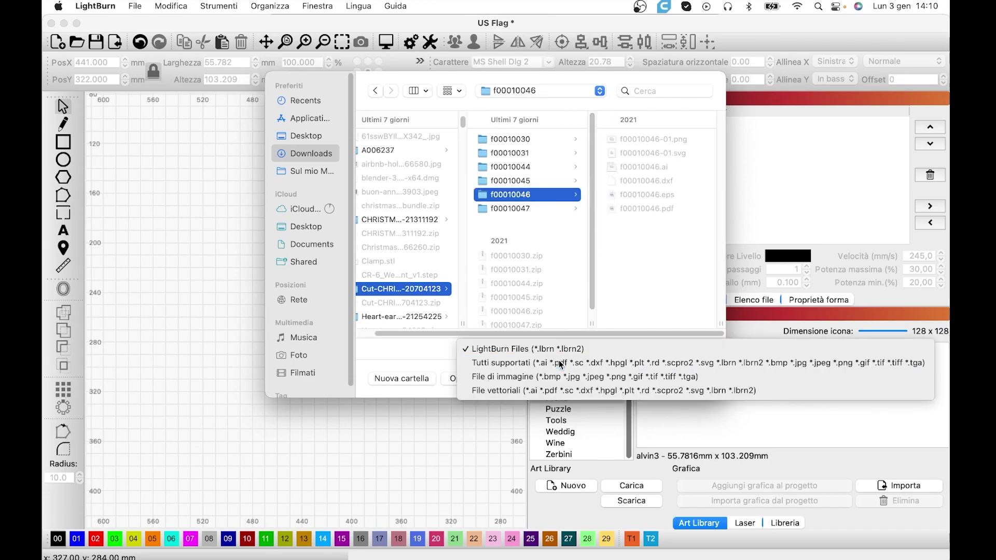
click(642, 180)
click(681, 379)
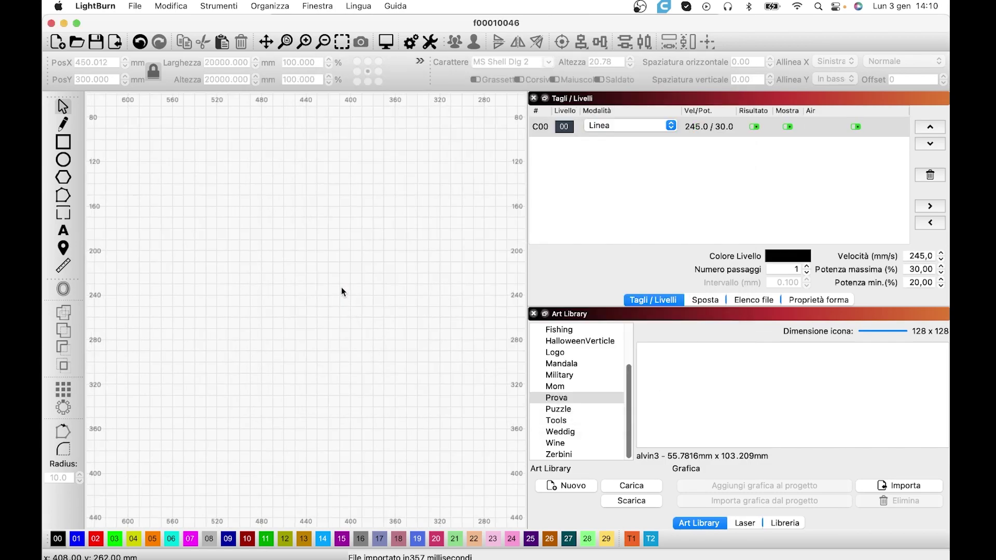
scroll(348, 295, down, 5)
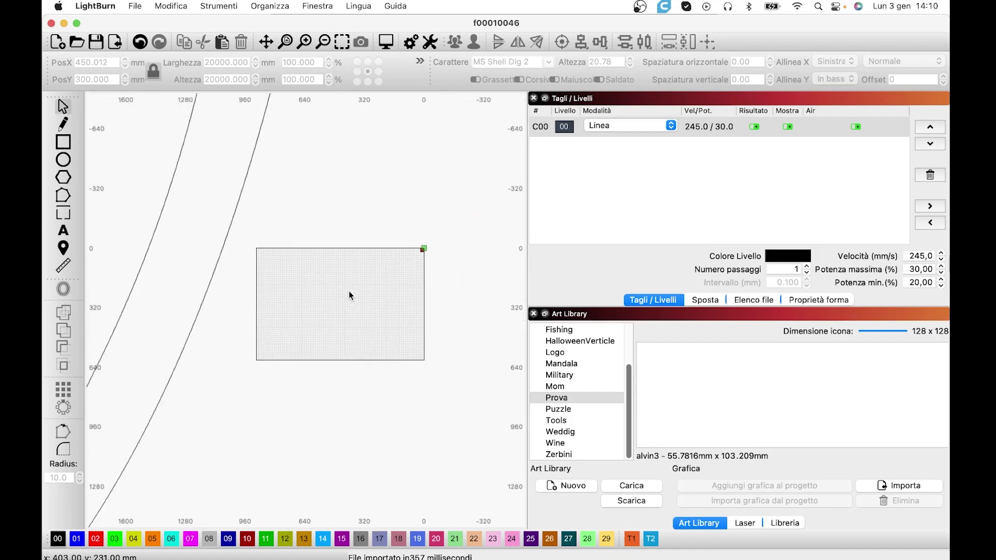
scroll(349, 296, down, 5)
scroll(348, 295, down, 5)
scroll(349, 295, down, 3)
scroll(349, 290, down, 4)
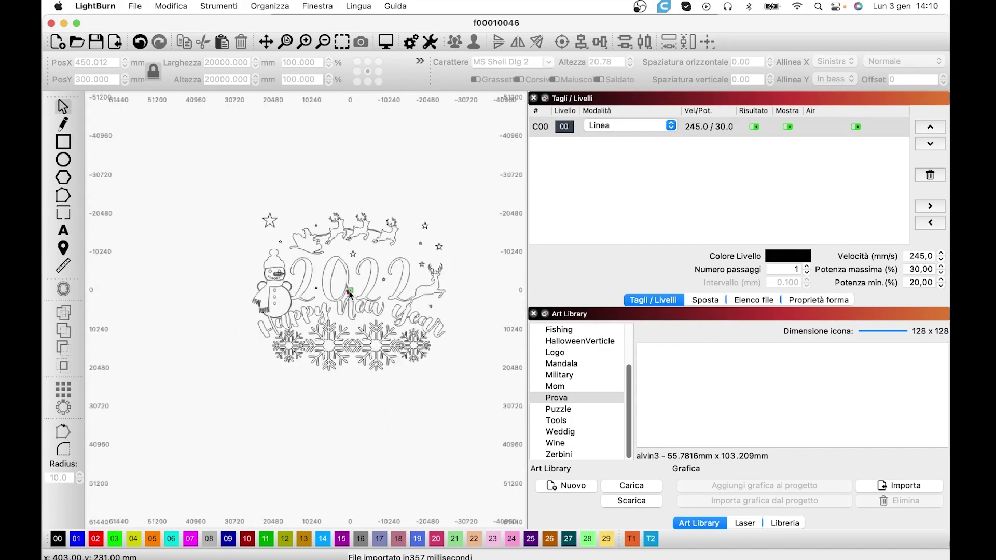
scroll(349, 290, down, 4)
scroll(348, 291, down, 3)
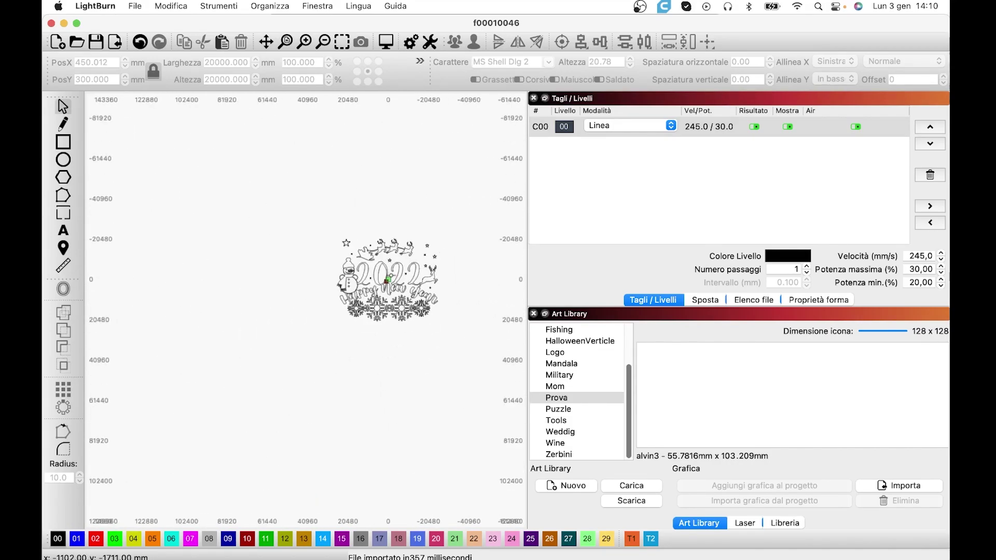
Select the 2022 drawing, begin shrinking it, and bring it into the middle of the view.
click(385, 283)
mouse_move(385, 283)
mouse_down()
mouse_move(433, 325)
mouse_move(323, 246)
mouse_up()
scroll(450, 331, up, 2)
scroll(450, 330, up, 3)
drag(252, 180, 161, 122)
scroll(161, 121, down, 1)
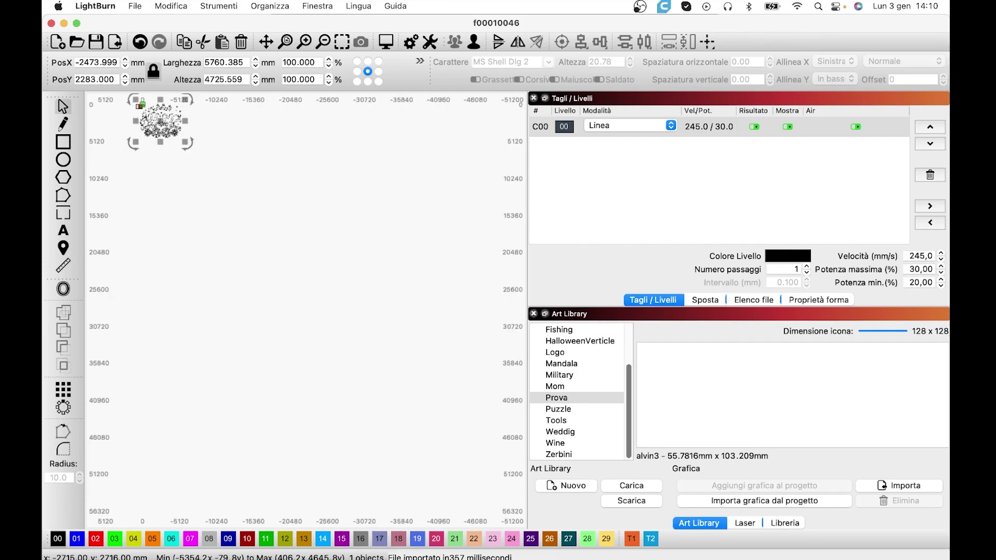
middle_drag(161, 122, 266, 296)
scroll(266, 297, up, 1)
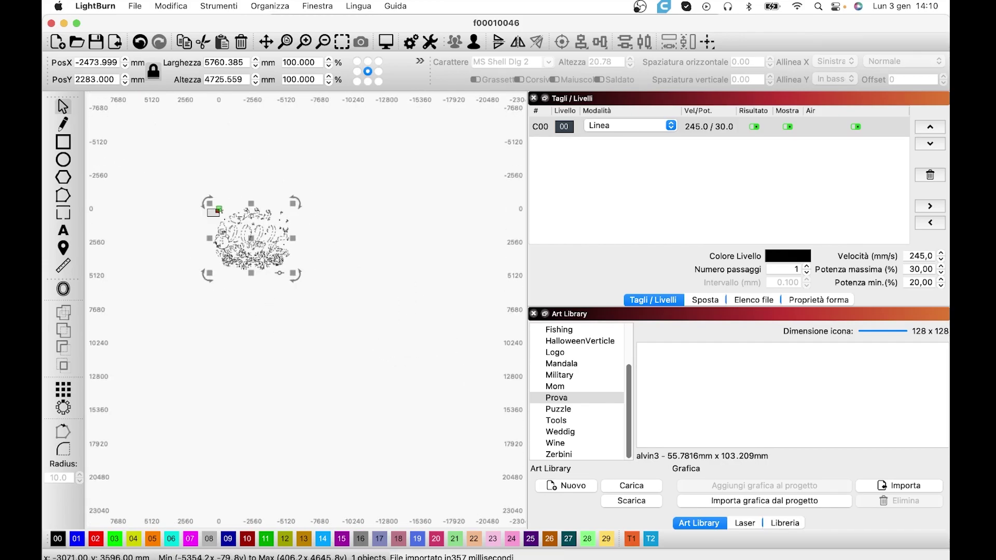
Scale the drawing down to about 289 × 237 mm and centre it on the work area.
mouse_move(288, 274)
mouse_down()
mouse_move(227, 231)
mouse_move(228, 220)
mouse_up()
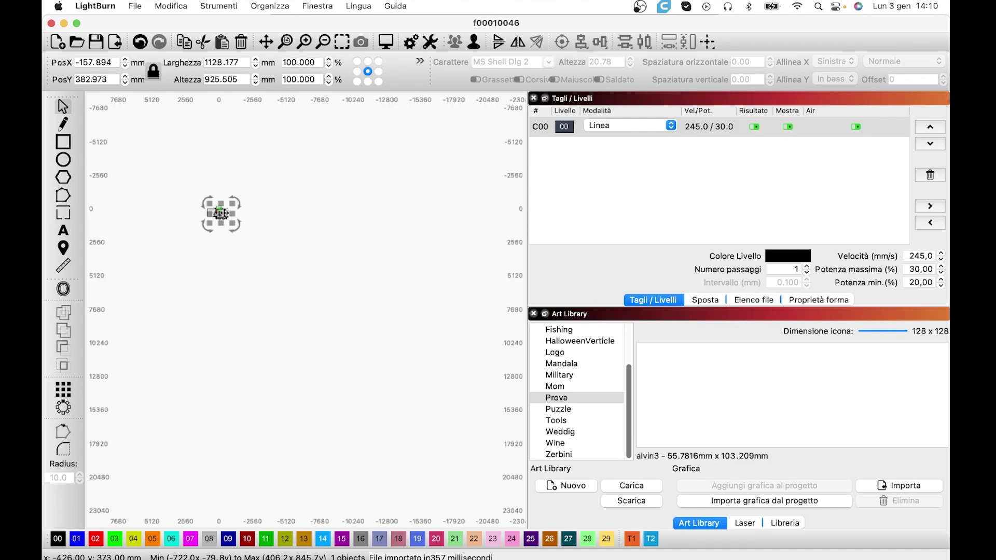
scroll(226, 216, up, 3)
scroll(227, 220, up, 3)
scroll(228, 220, up, 2)
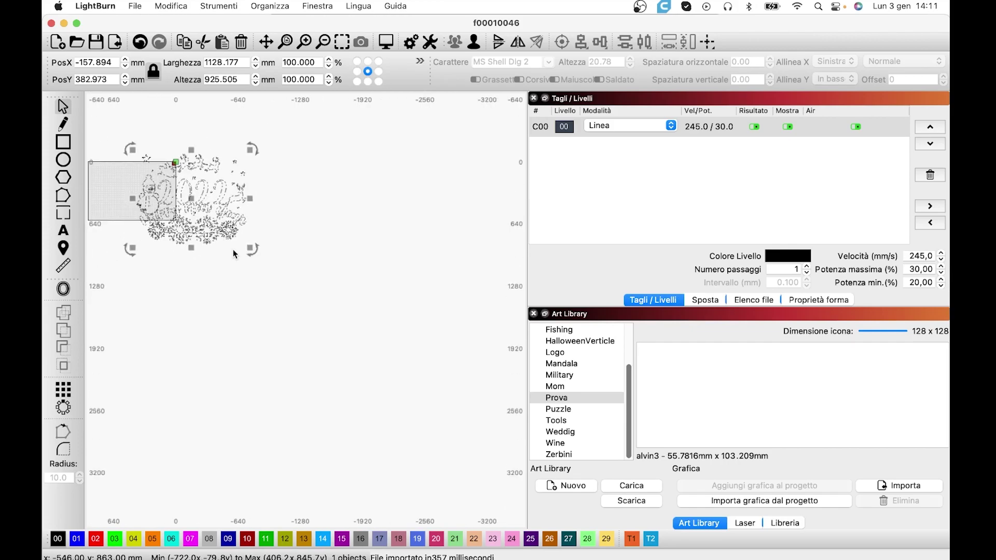
drag(246, 254, 179, 190)
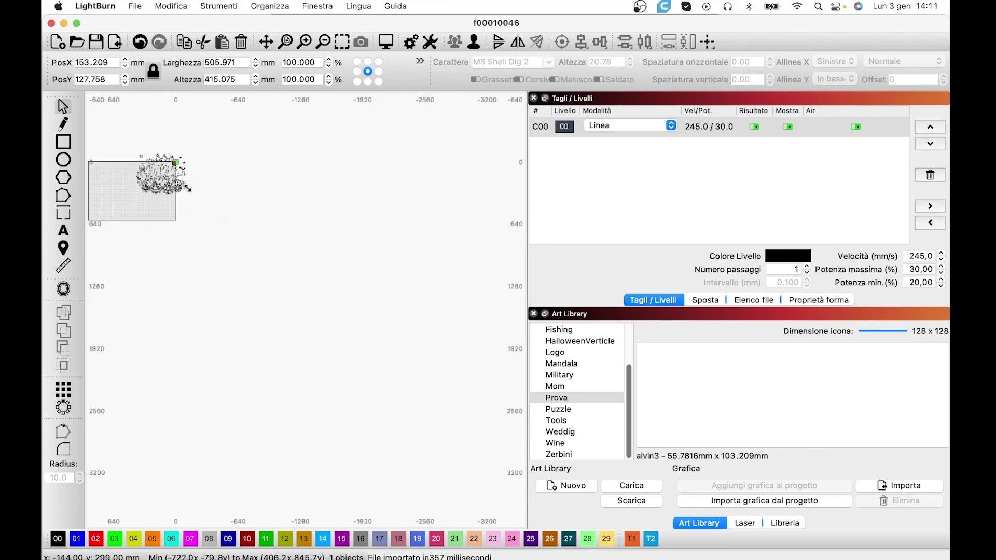
drag(159, 178, 130, 190)
scroll(130, 188, up, 1)
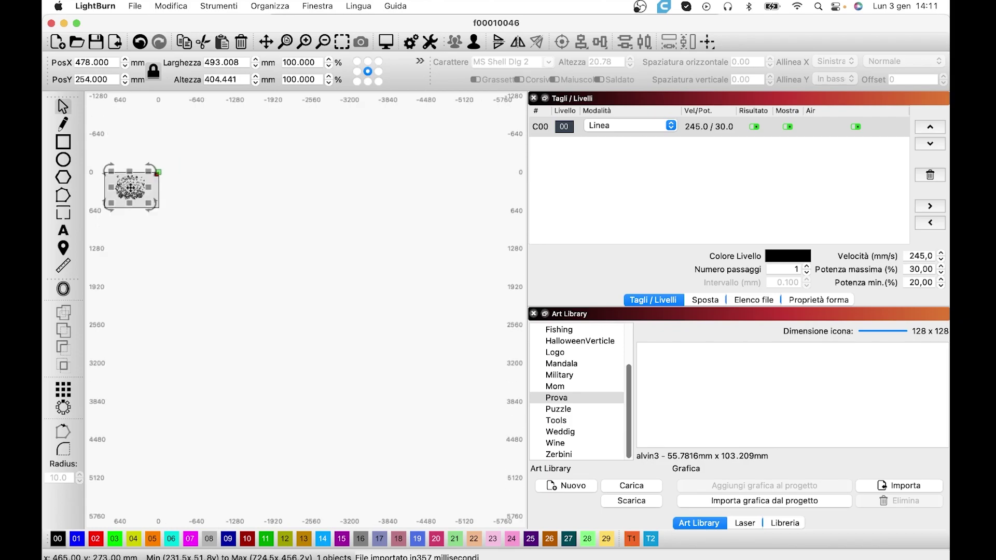
scroll(130, 187, up, 1)
scroll(130, 188, up, 2)
drag(198, 125, 139, 173)
click(96, 207)
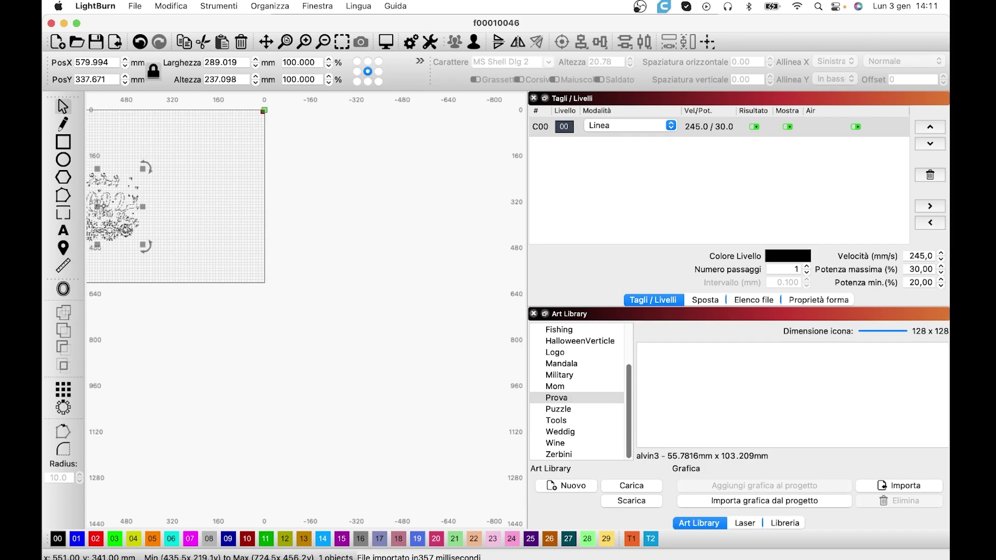
drag(96, 207, 175, 188)
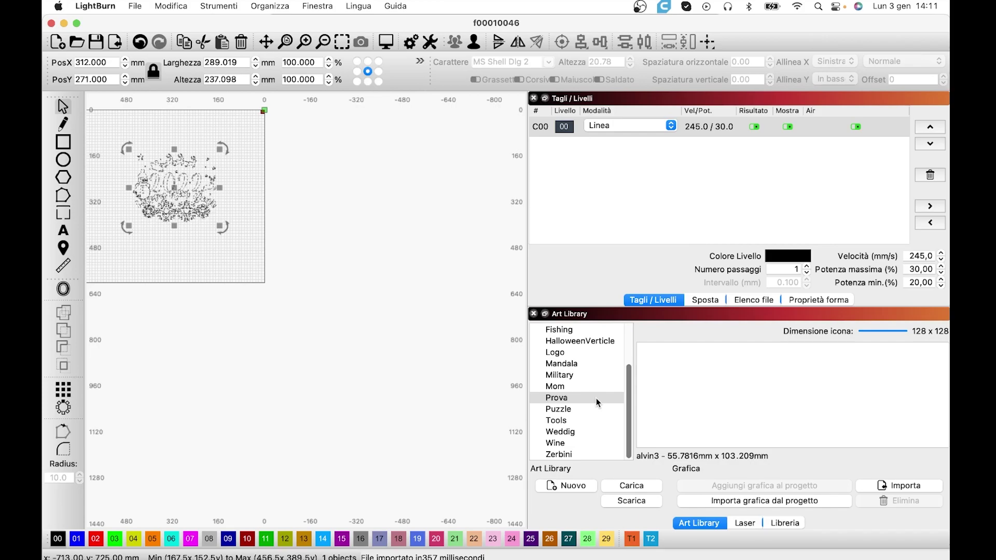
Import the 2022 drawing into the Prova art library under the name prova2.
click(801, 499)
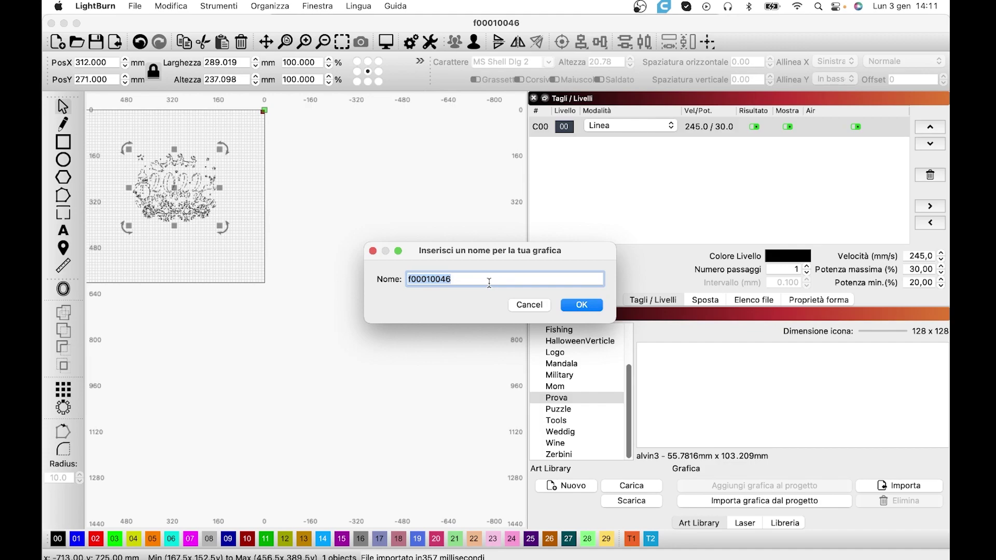
text(pro)
text(va2)
key(Return)
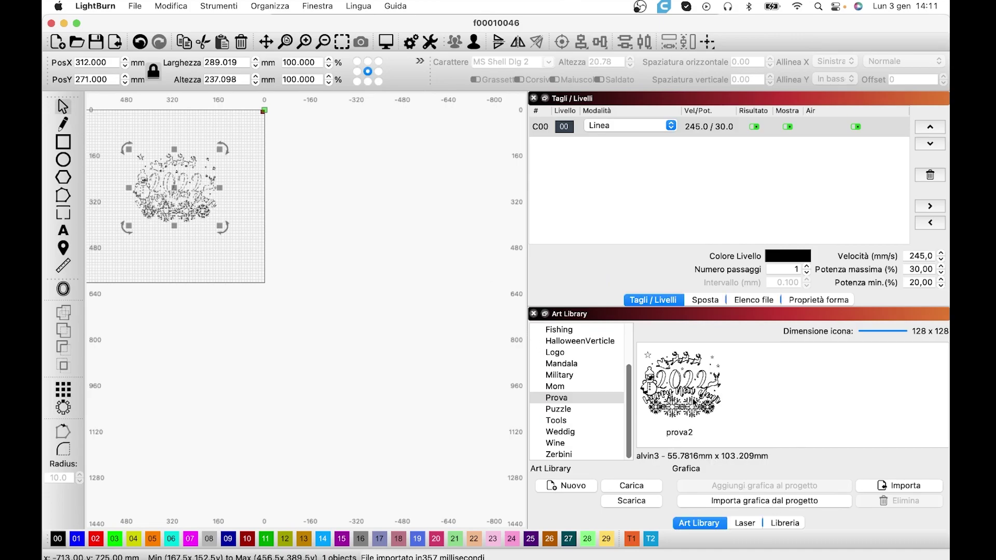
View the Mom library, return to Prova, and bring the 2022 design back into view.
click(591, 388)
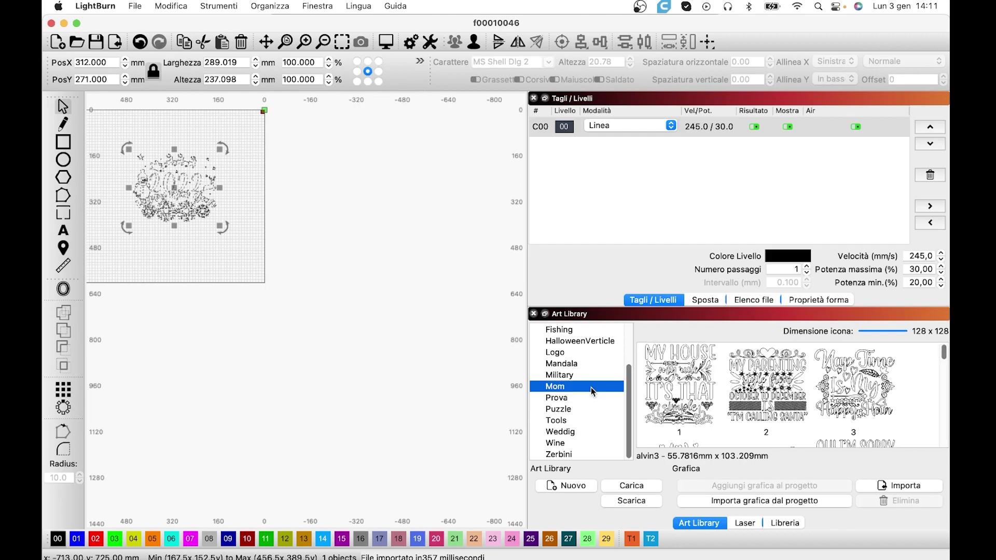
click(597, 398)
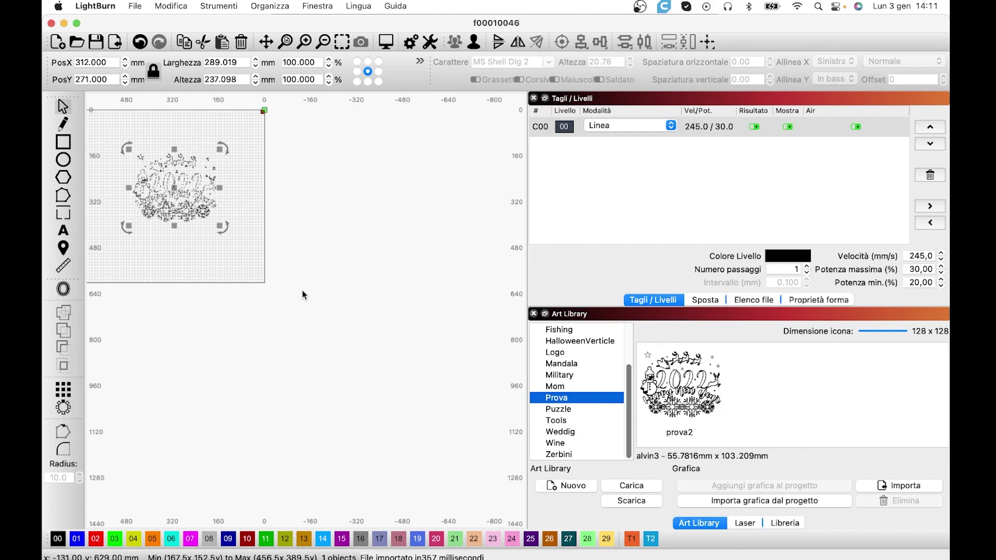
scroll(278, 262, down, 2)
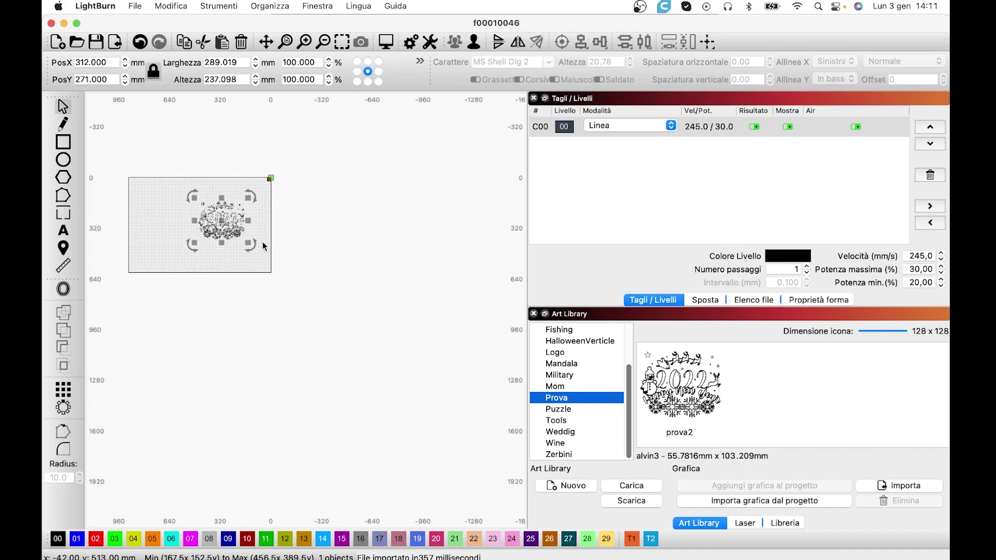
scroll(302, 270, down, 2)
middle_drag(302, 270, 422, 363)
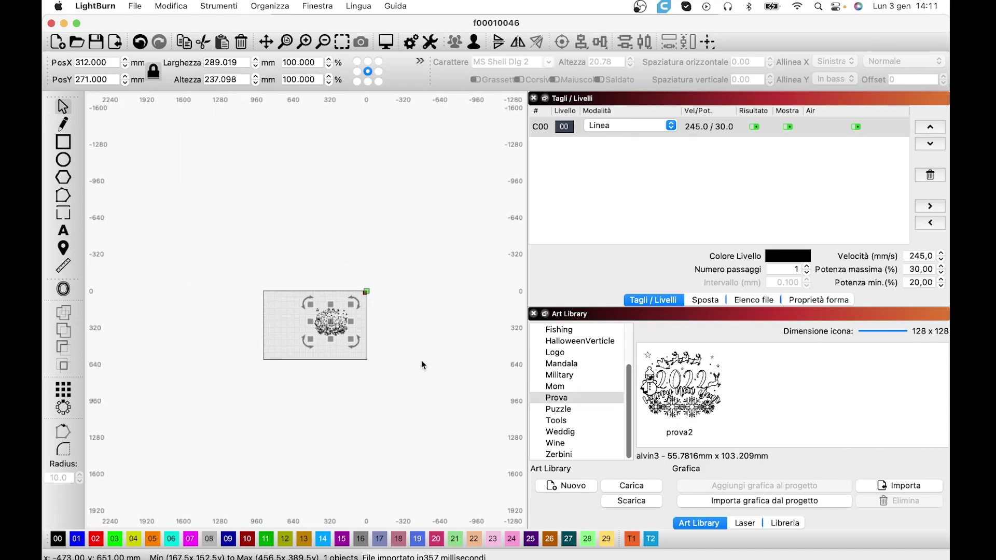
scroll(335, 311, up, 2)
scroll(342, 345, up, 1)
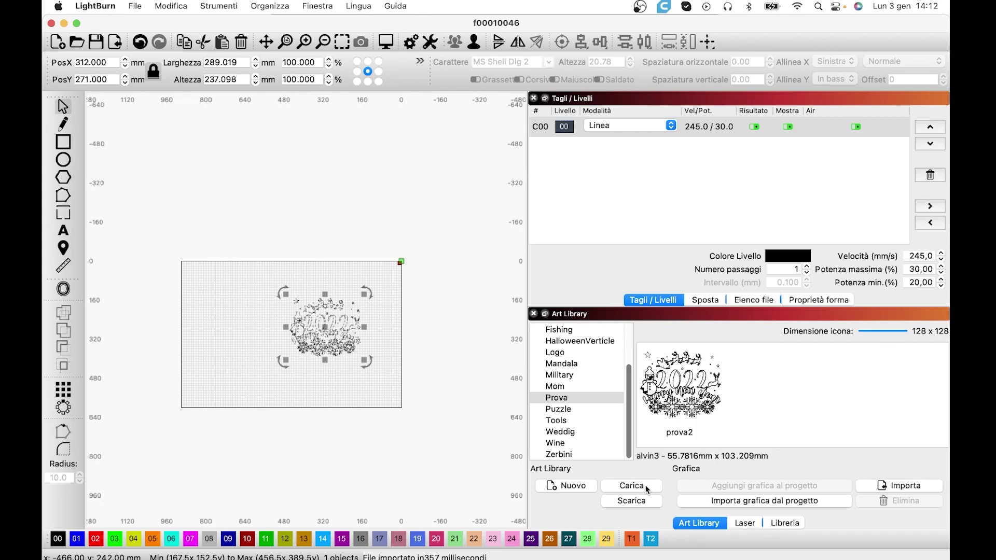
click(631, 485)
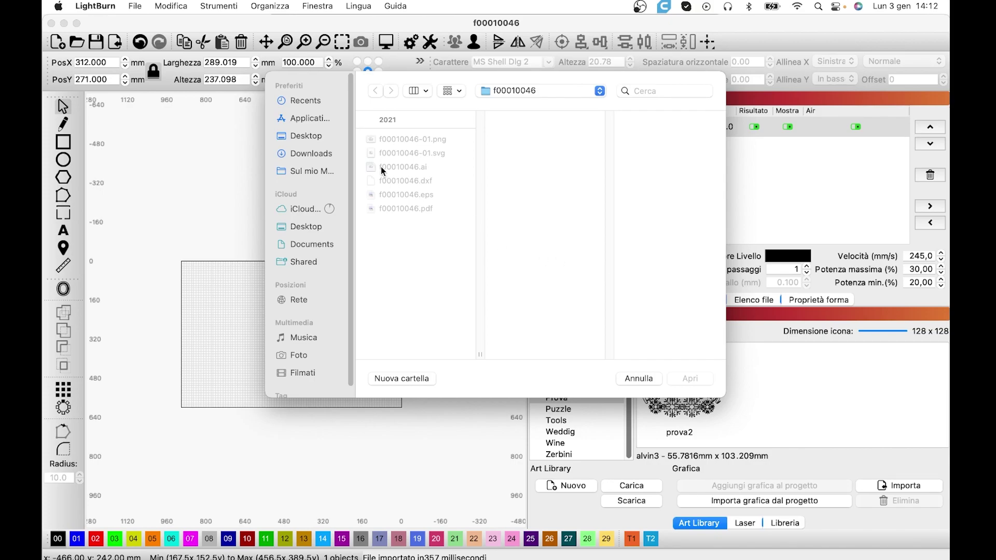
click(627, 377)
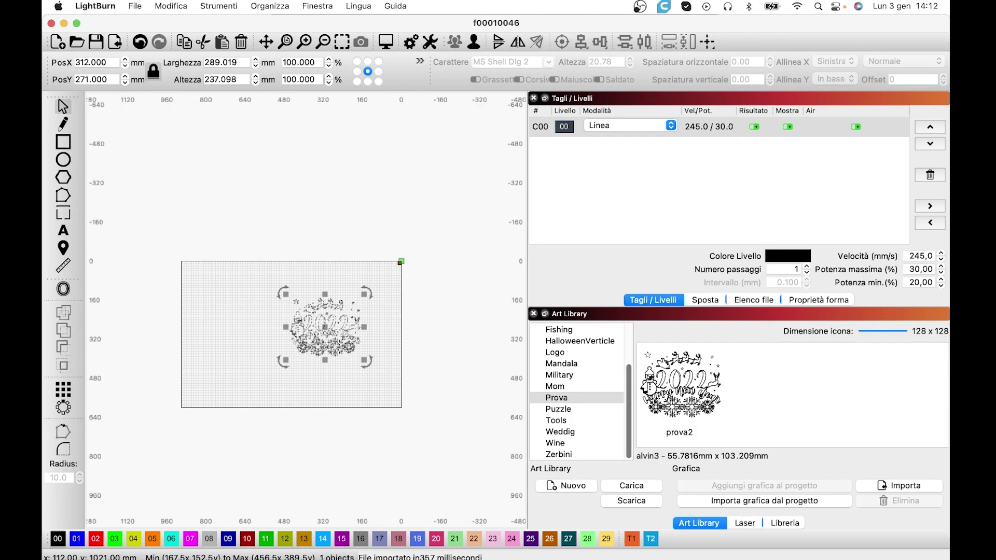
click(71, 548)
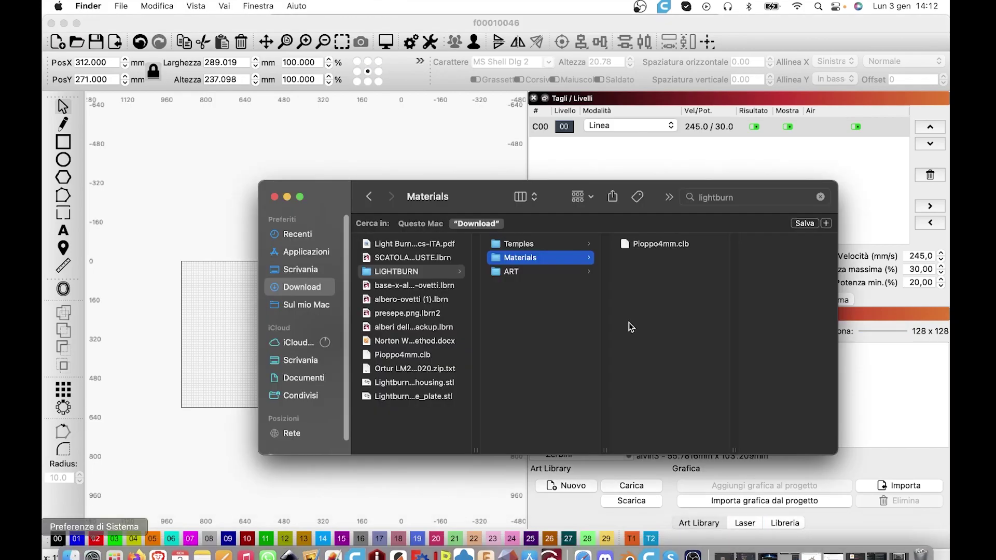
click(559, 272)
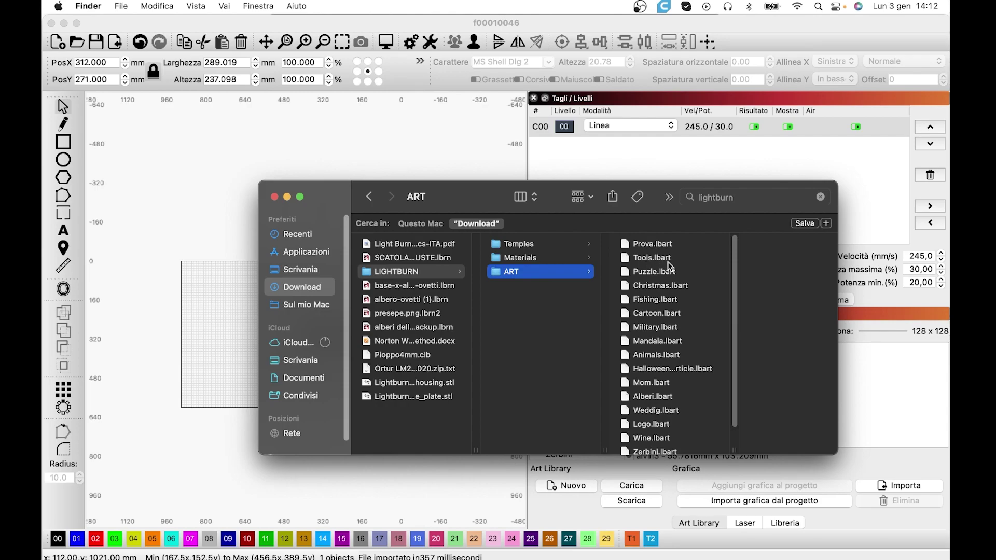
click(234, 215)
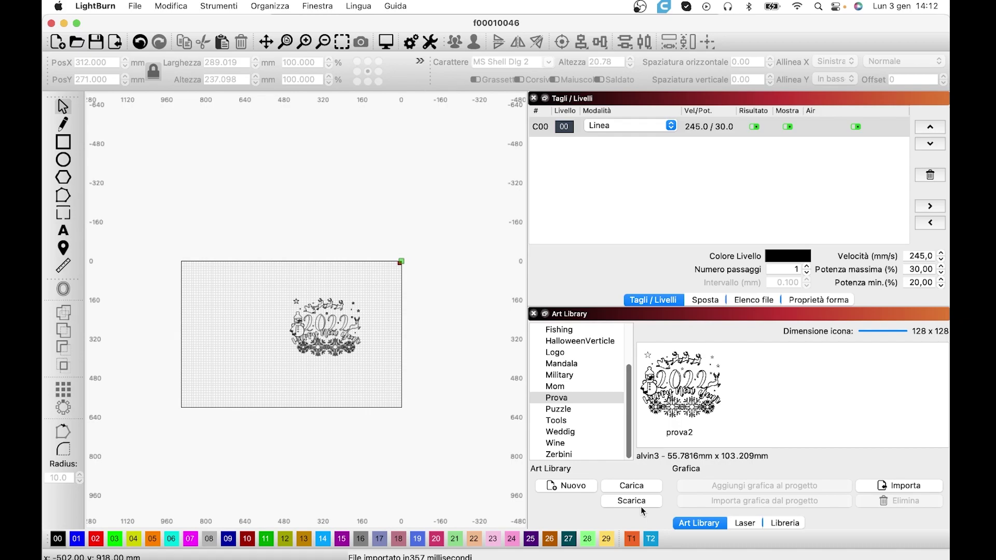
Unload the Prova library and switch to the Pioppo4mm material library.
click(605, 397)
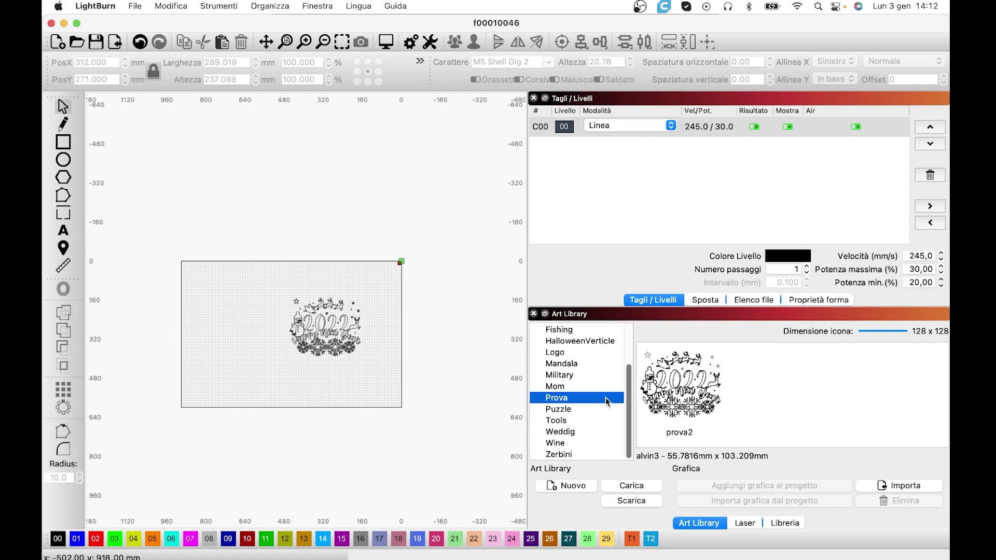
click(624, 500)
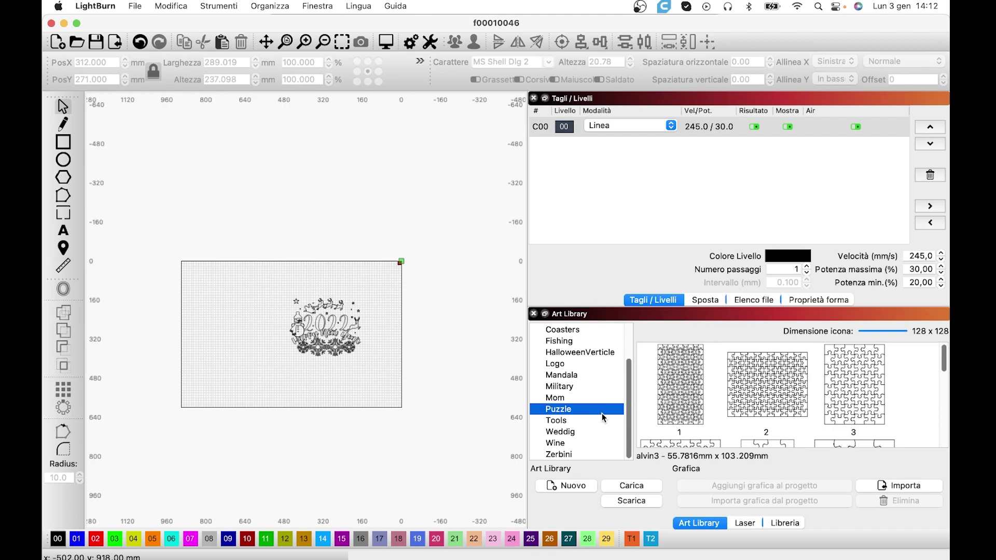
click(785, 522)
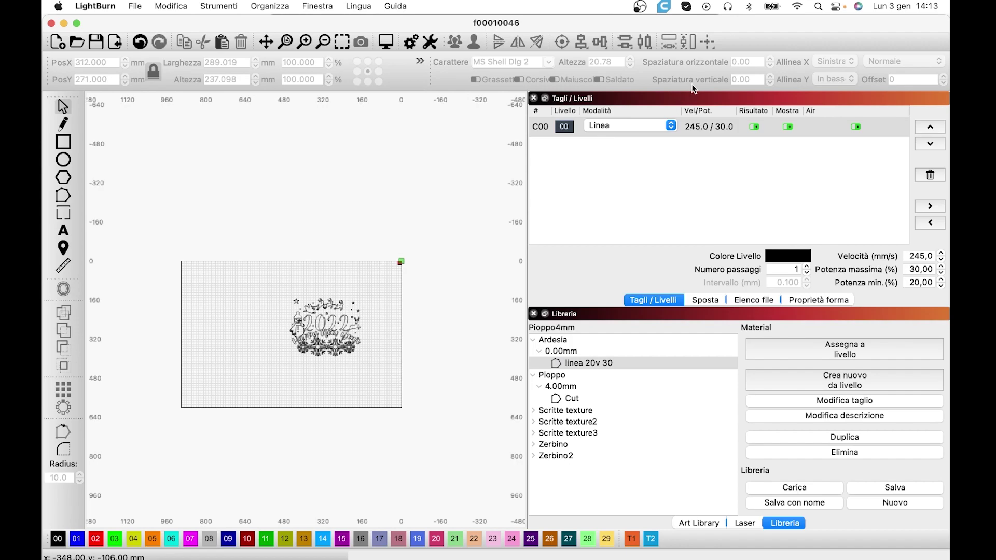
Set layer C00 to Riempimento at 500 mm/s and start a new material from it.
click(695, 126)
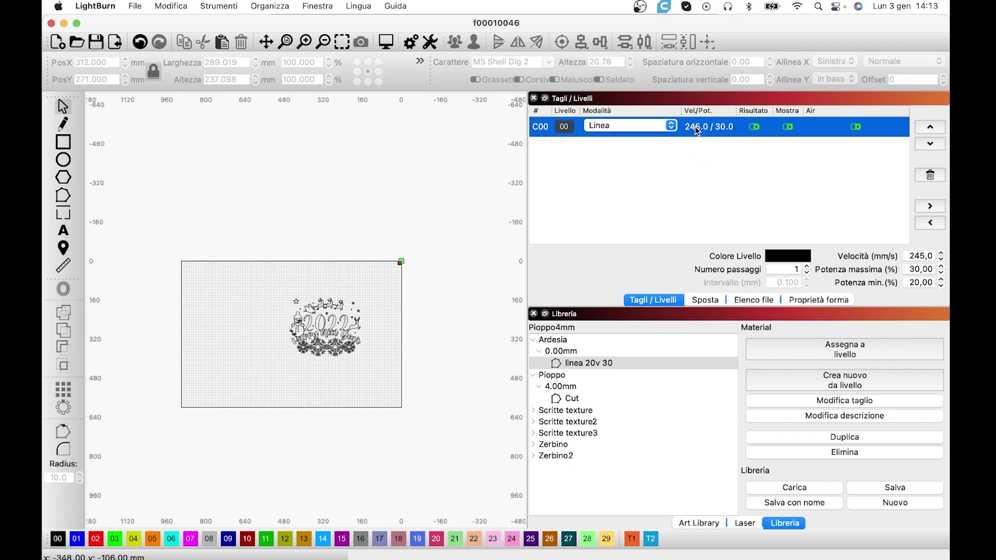
double_click(696, 128)
key(Tab)
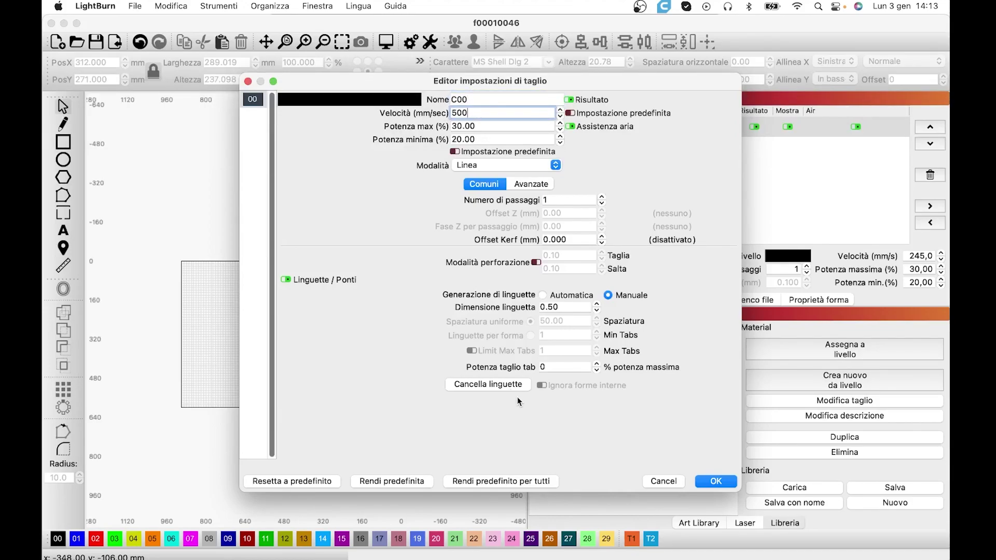
click(710, 481)
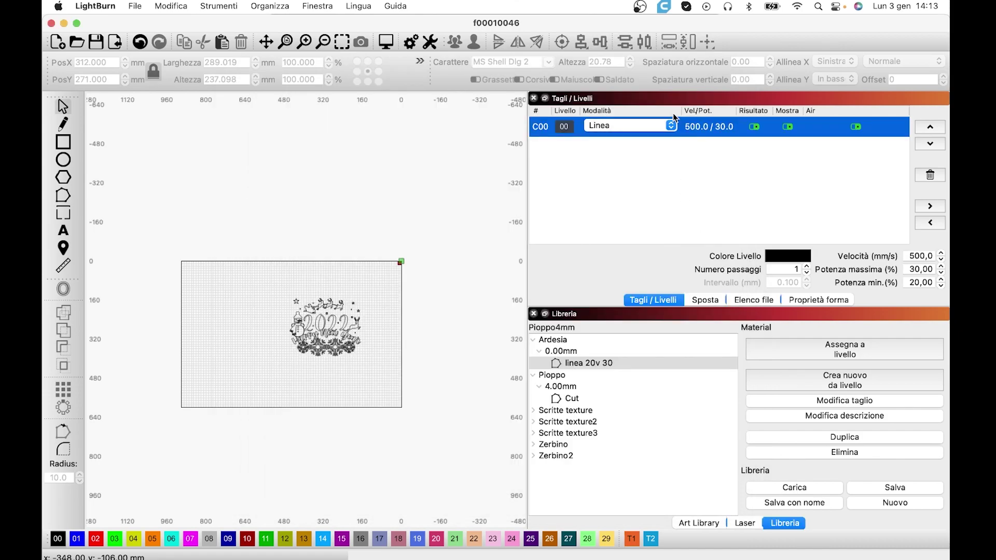
click(673, 130)
click(648, 136)
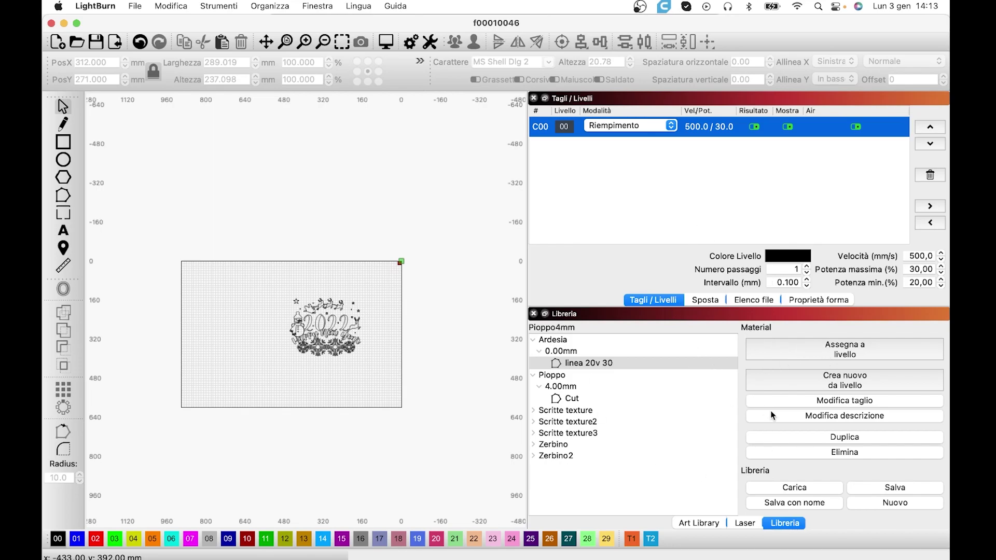
click(843, 384)
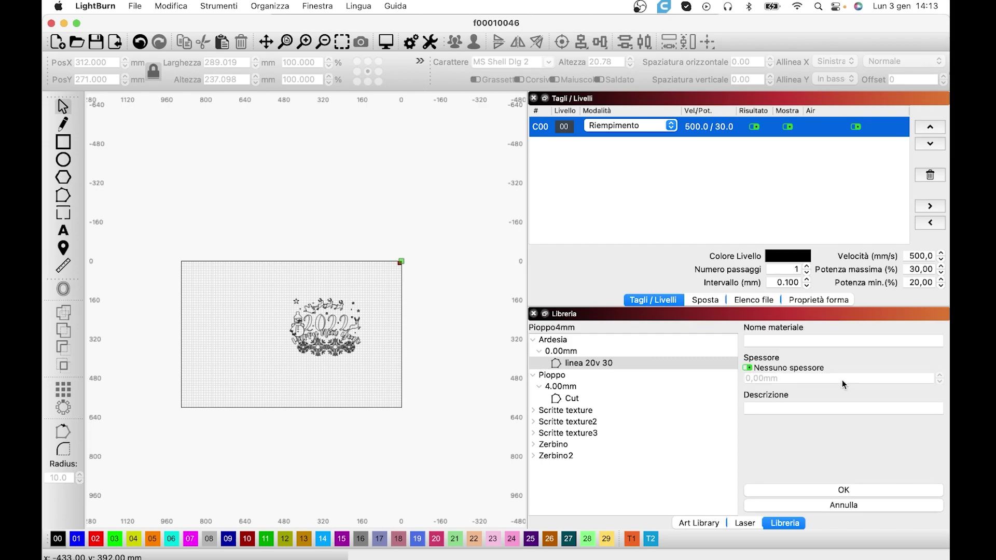
Create a new material 'ardesiaprova' with an entry described as 'Ardesia'.
click(792, 341)
text(ardesiaprova)
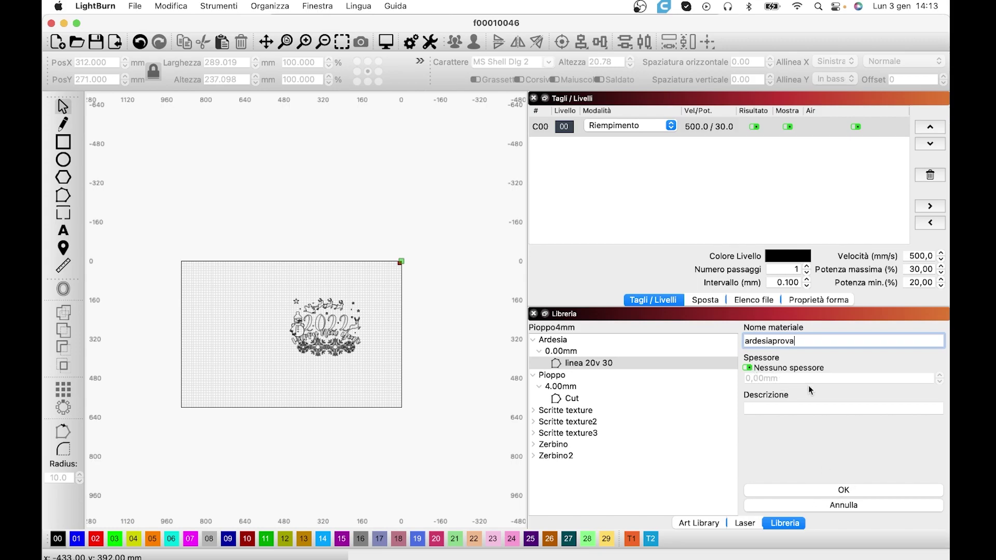
click(831, 490)
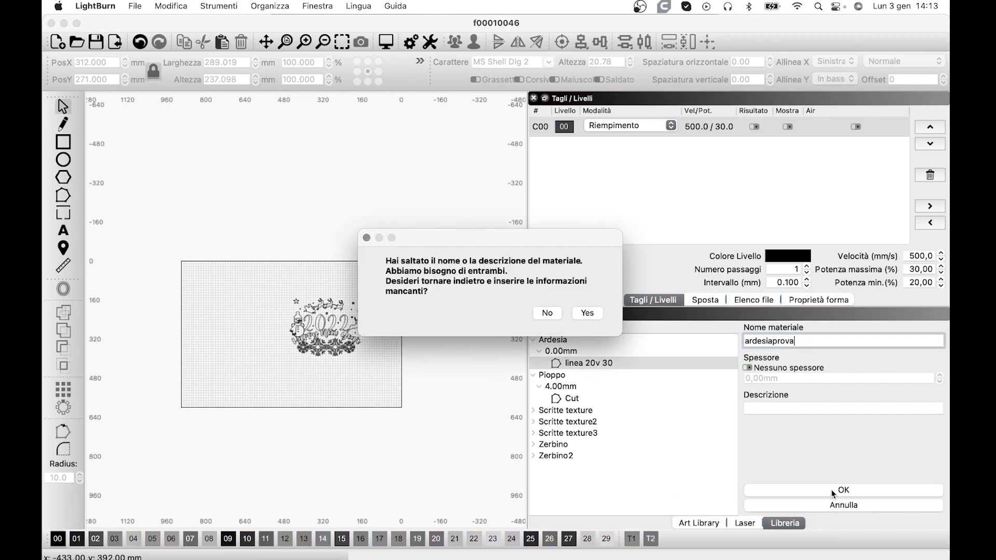
click(587, 313)
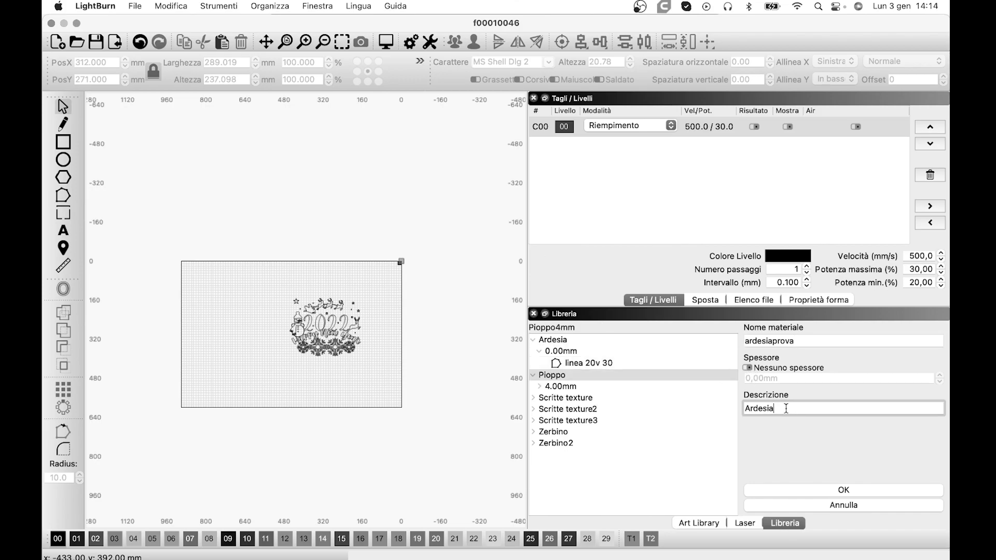
key(Return)
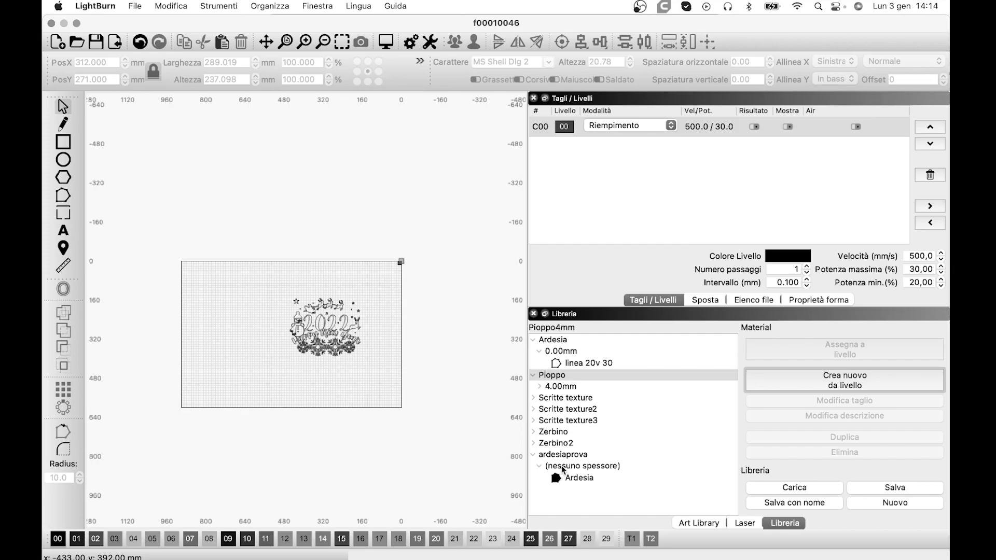
Apply the 'linea 20v 30' material settings to layer C00.
click(568, 479)
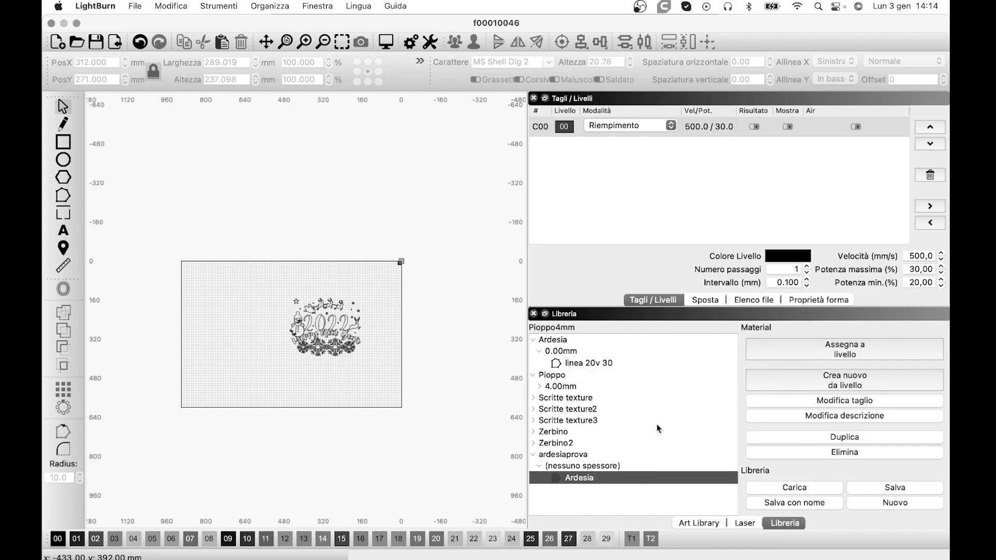
click(586, 363)
click(830, 354)
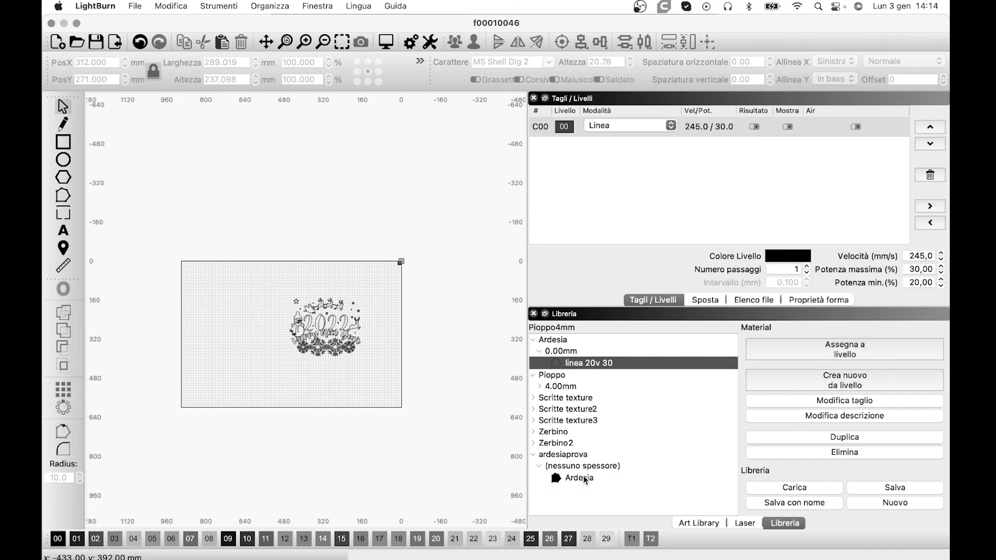
Assign the ardesiaprova 'Ardesia' settings (Riempimento, 500.0/30.0) to layer C00, then return to the Art Library.
click(584, 477)
click(816, 350)
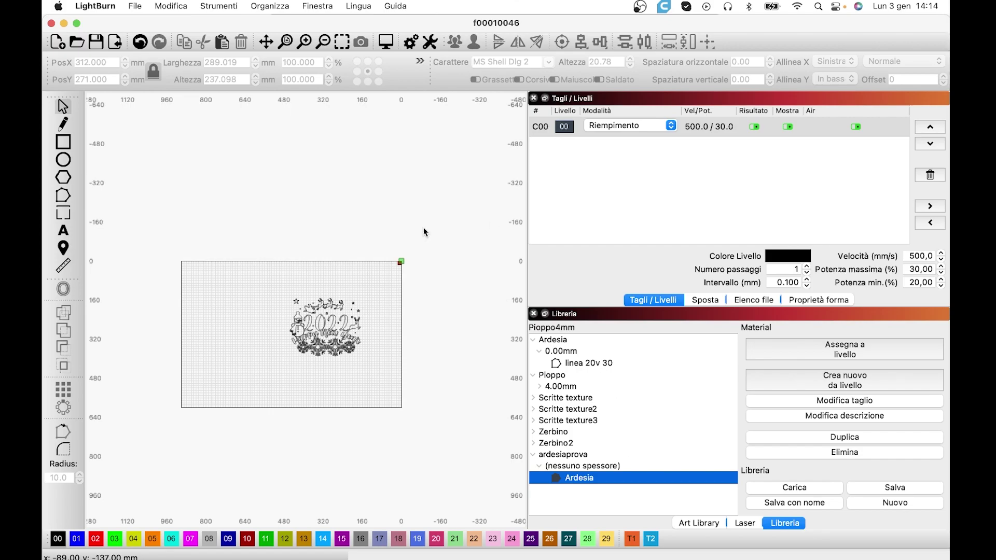
click(708, 524)
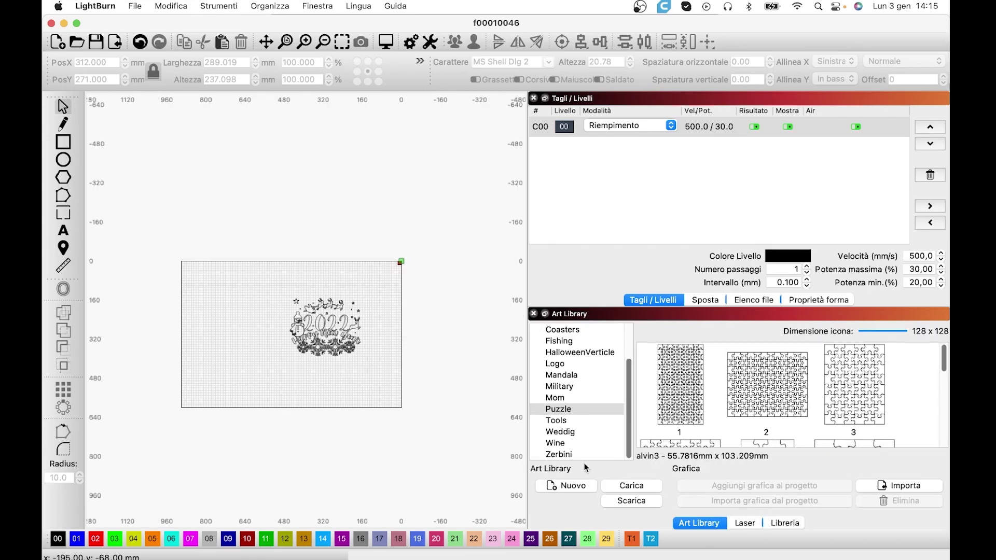